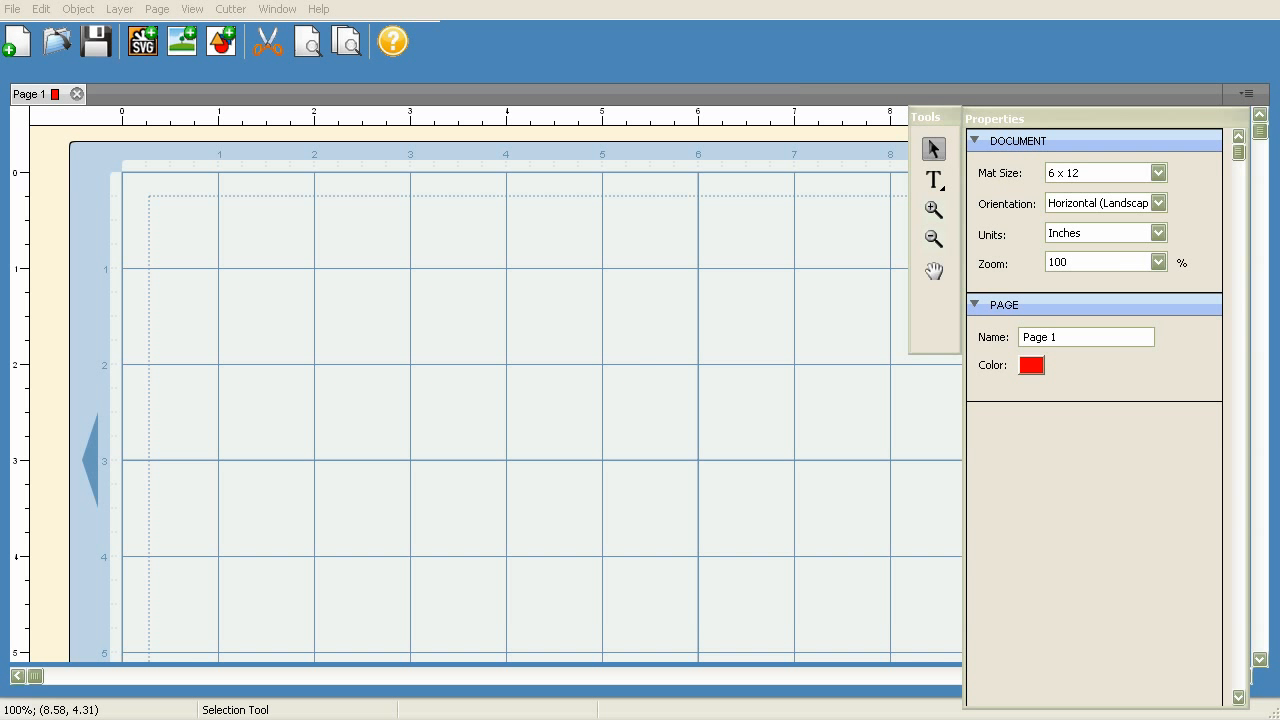
Add the text "Happy Halloween" in Arial at 1.00 inch size on the mat
{"action": "left_click", "coordinate": [933, 180]}
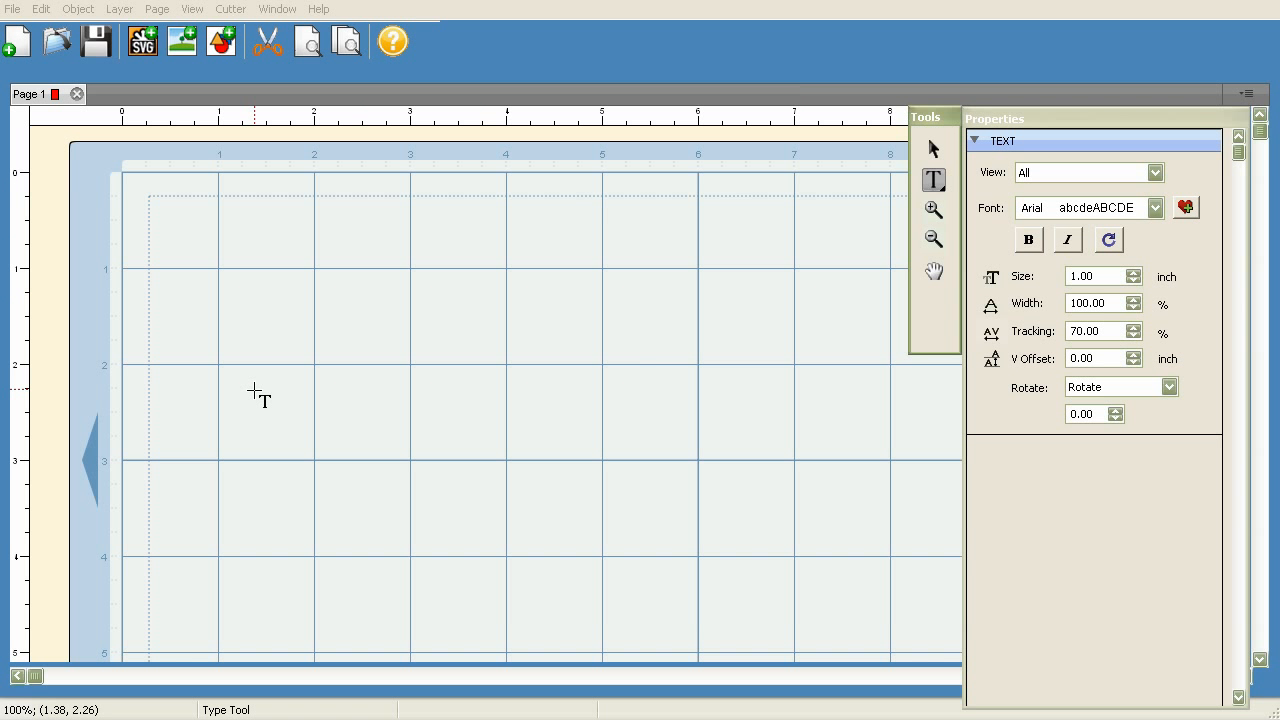
{"action": "left_click", "coordinate": [174, 383]}
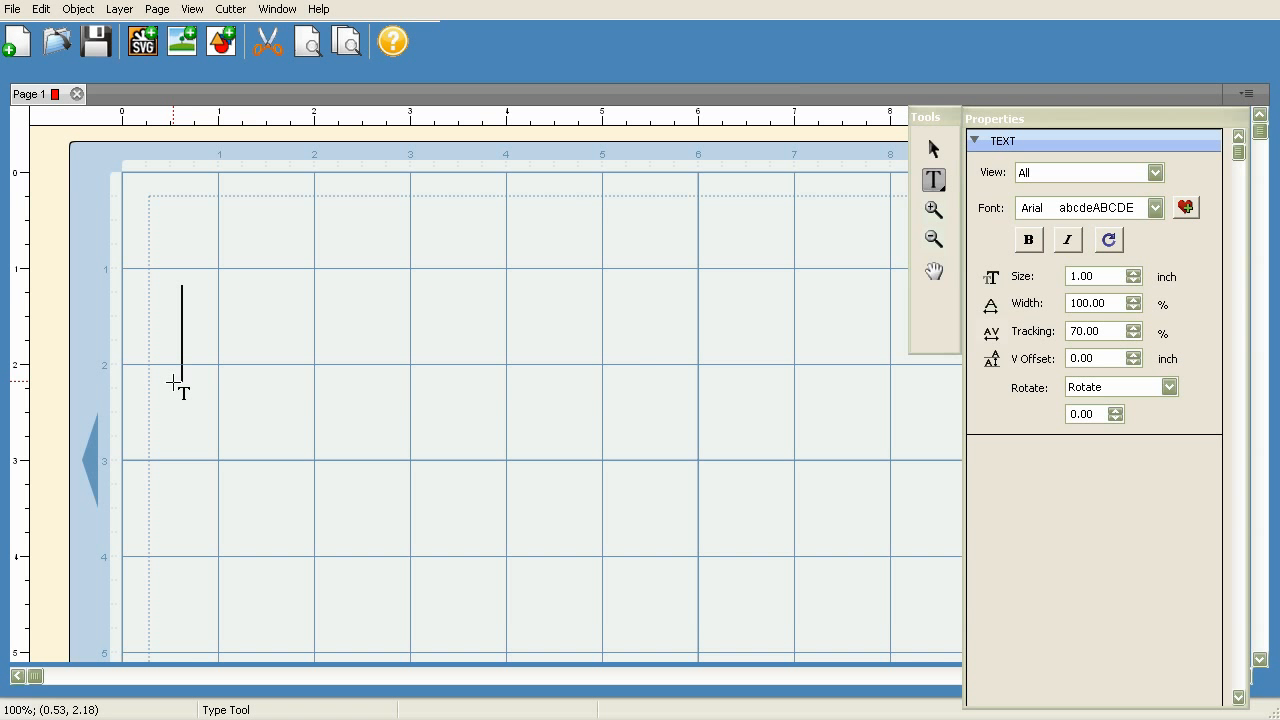
{"action": "type", "text": "Happy"}
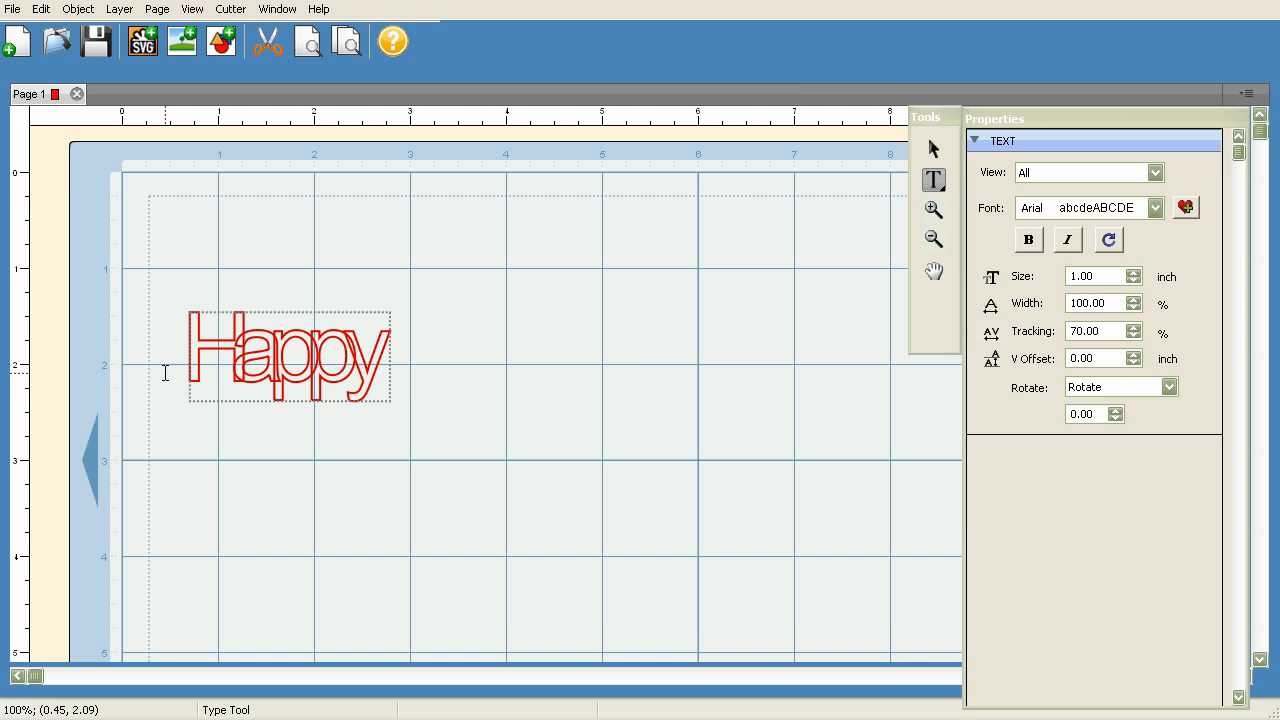
{"action": "type", "text": " Hallowen"}
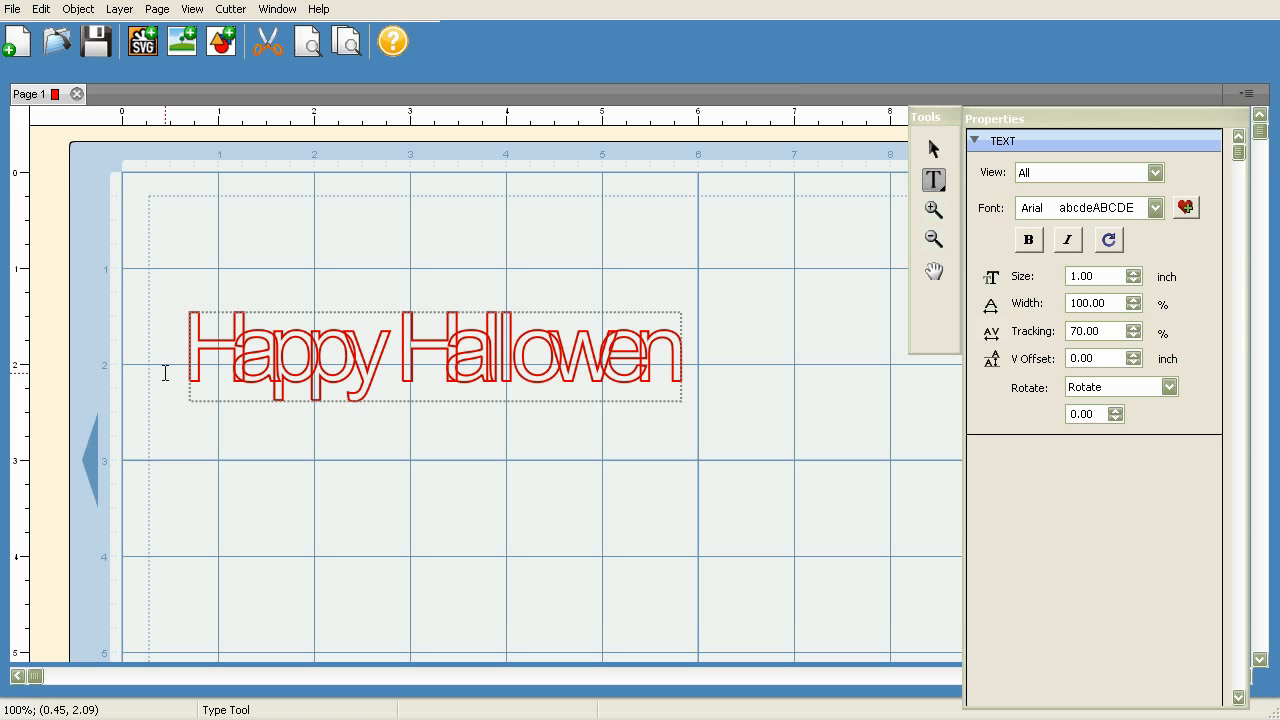
{"action": "key", "text": "BackSpace"}
{"action": "type", "text": "en"}
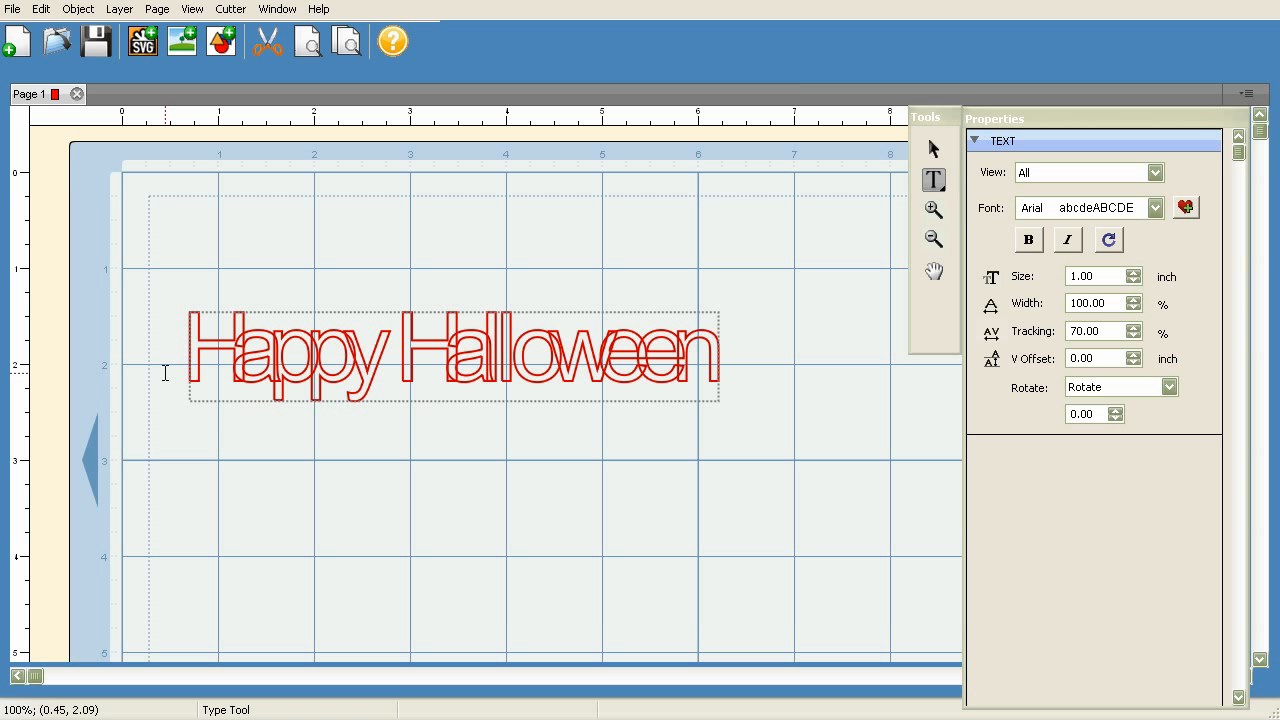
Set the tracking of the whole "Happy Halloween" text to 100%
{"action": "left_click", "coordinate": [934, 152]}
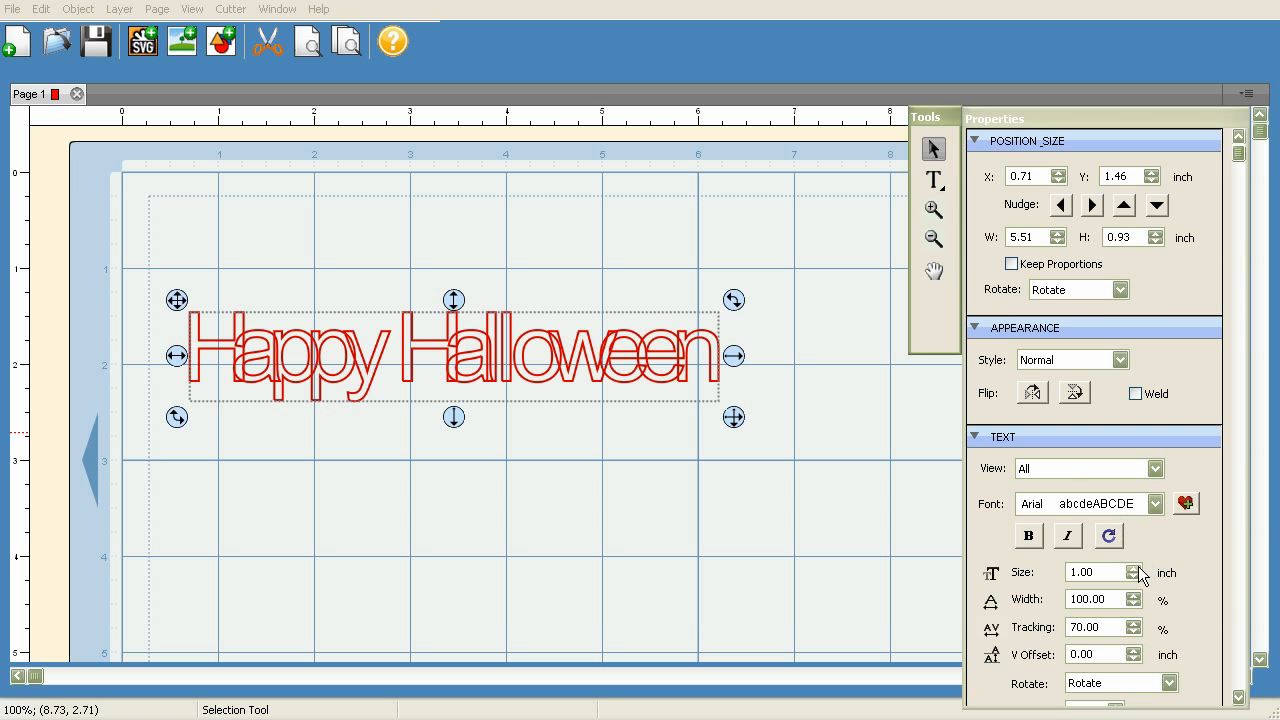
{"action": "left_click", "coordinate": [1134, 623]}
{"action": "left_click", "coordinate": [1134, 623]}
{"action": "left_click", "coordinate": [1134, 623]}
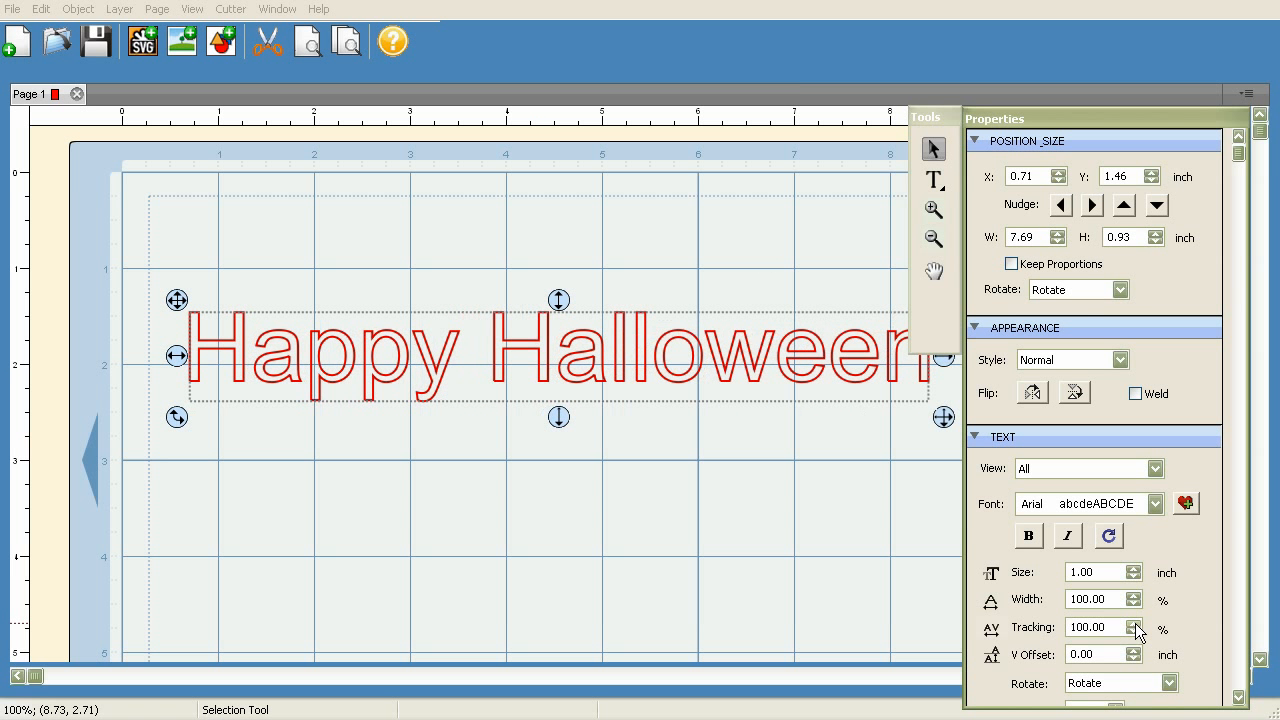
Move the "Happy Halloween" text down to about X 0.53, Y 2.37 inches and keep it selected
{"action": "left_click_drag", "start_coordinate": [176, 299], "coordinate": [157, 378]}
{"action": "left_click", "coordinate": [364, 340]}
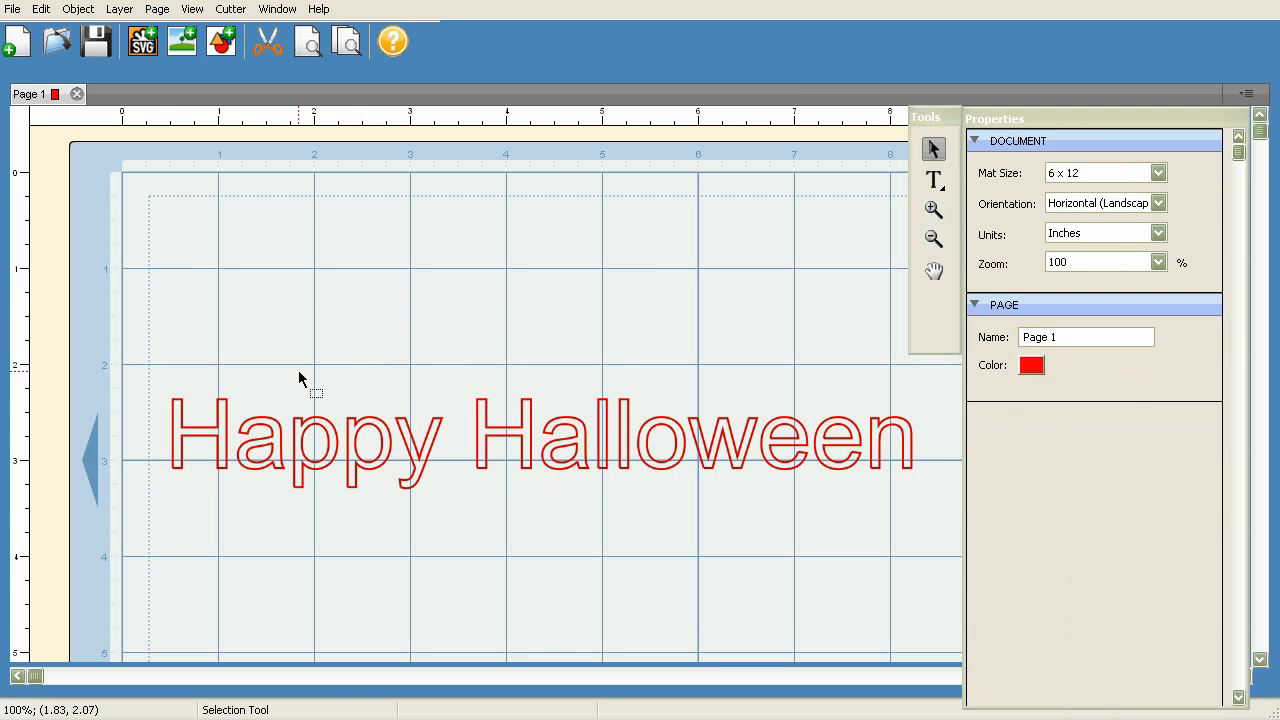
{"action": "left_click", "coordinate": [264, 436]}
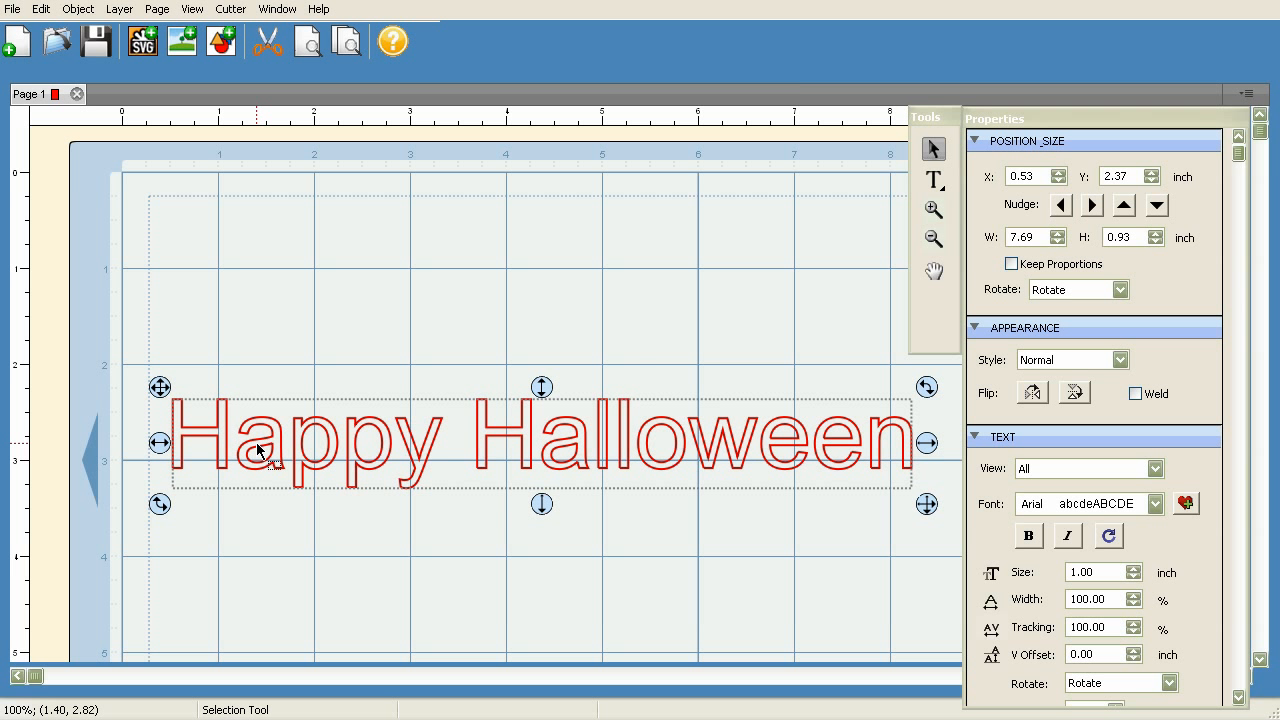
Try to change the tracking of only the letter H in "Happy", and return it to 100%
{"action": "left_click", "coordinate": [933, 179]}
{"action": "left_click_drag", "start_coordinate": [231, 442], "coordinate": [166, 443]}
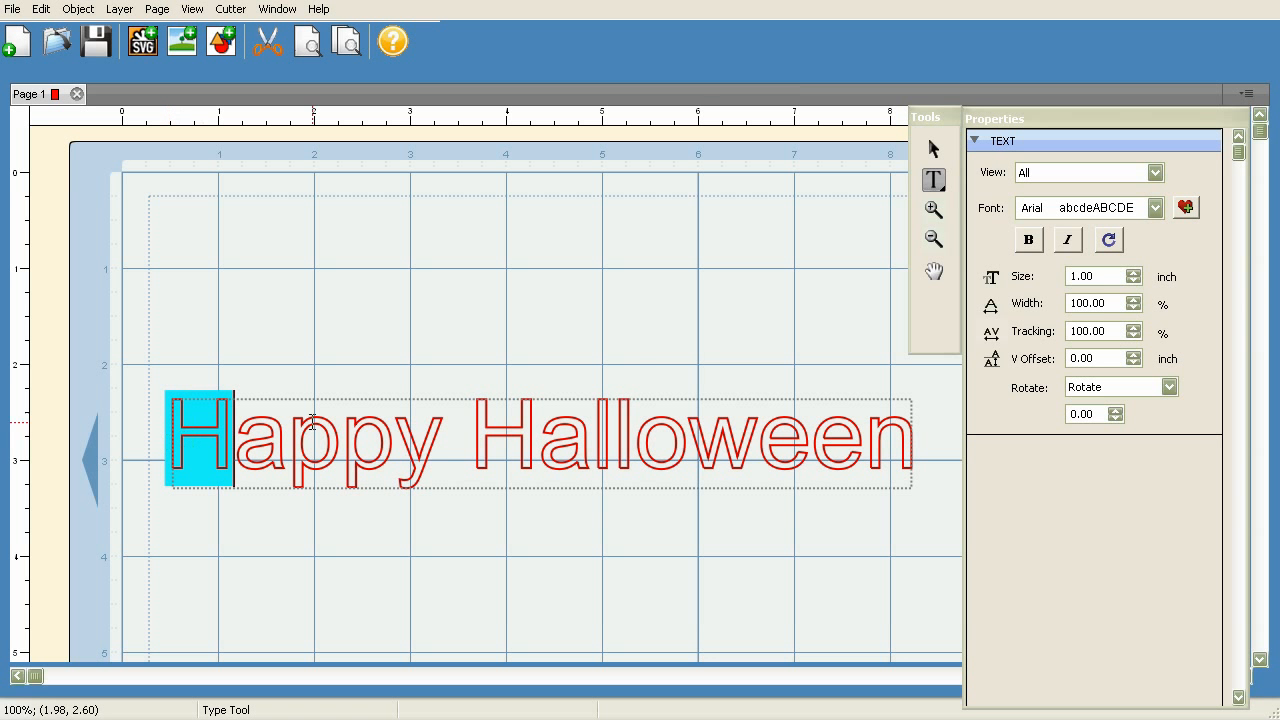
{"action": "left_click", "coordinate": [1133, 336]}
{"action": "left_click", "coordinate": [1133, 336]}
{"action": "left_click", "coordinate": [1133, 336]}
{"action": "left_click", "coordinate": [1133, 336]}
{"action": "left_click", "coordinate": [1133, 336]}
{"action": "left_click", "coordinate": [1133, 326]}
{"action": "left_click", "coordinate": [1133, 326]}
{"action": "left_click", "coordinate": [1133, 326]}
{"action": "left_click", "coordinate": [1133, 326]}
{"action": "left_click", "coordinate": [1133, 326]}
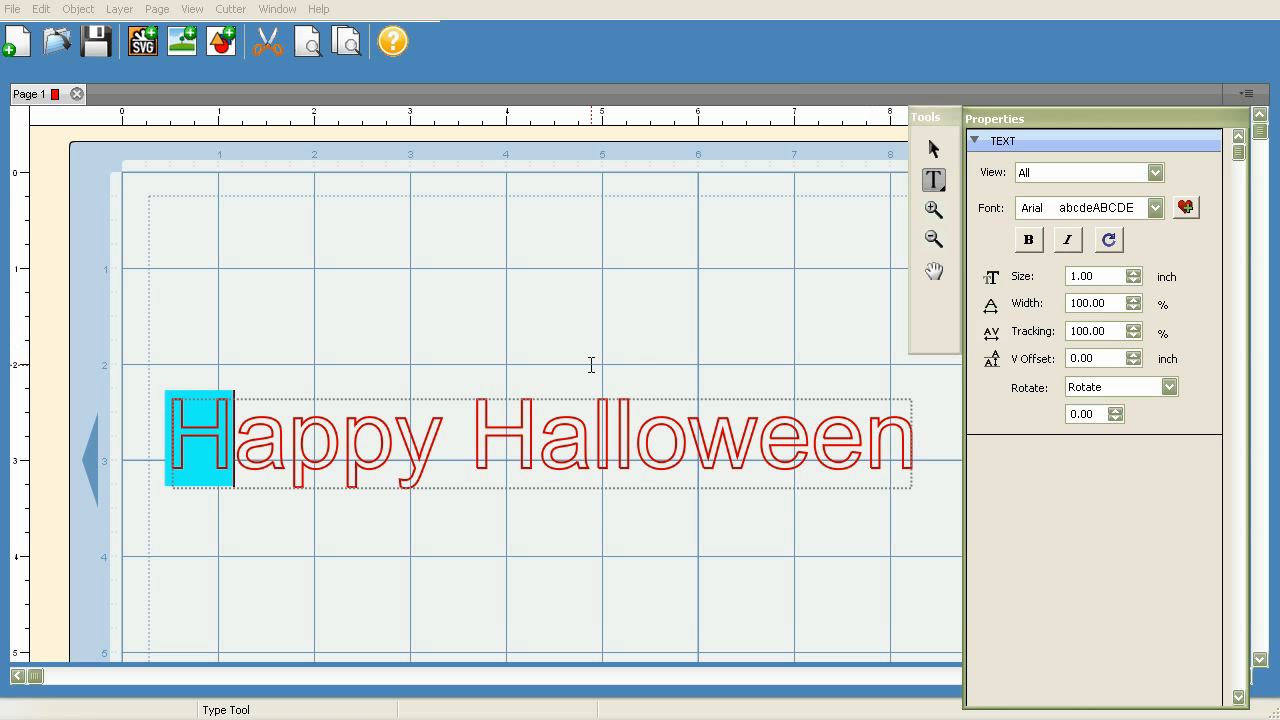
{"action": "left_click", "coordinate": [934, 148]}
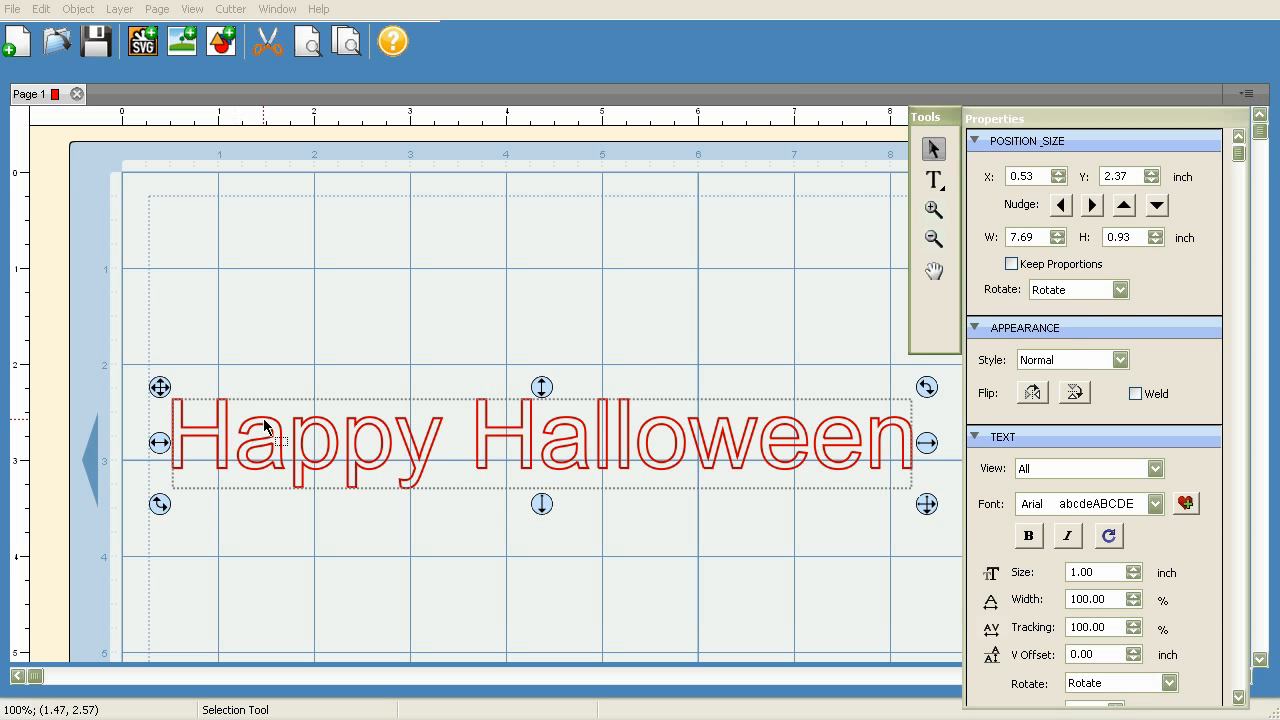
Move the text down to about Y 2.62 inches and ungroup it into separate letters
{"action": "mouse_move", "coordinate": [162, 390]}
{"action": "left_mouse_down"}
{"action": "mouse_move", "coordinate": [160, 371]}
{"action": "mouse_move", "coordinate": [163, 414]}
{"action": "left_mouse_up"}
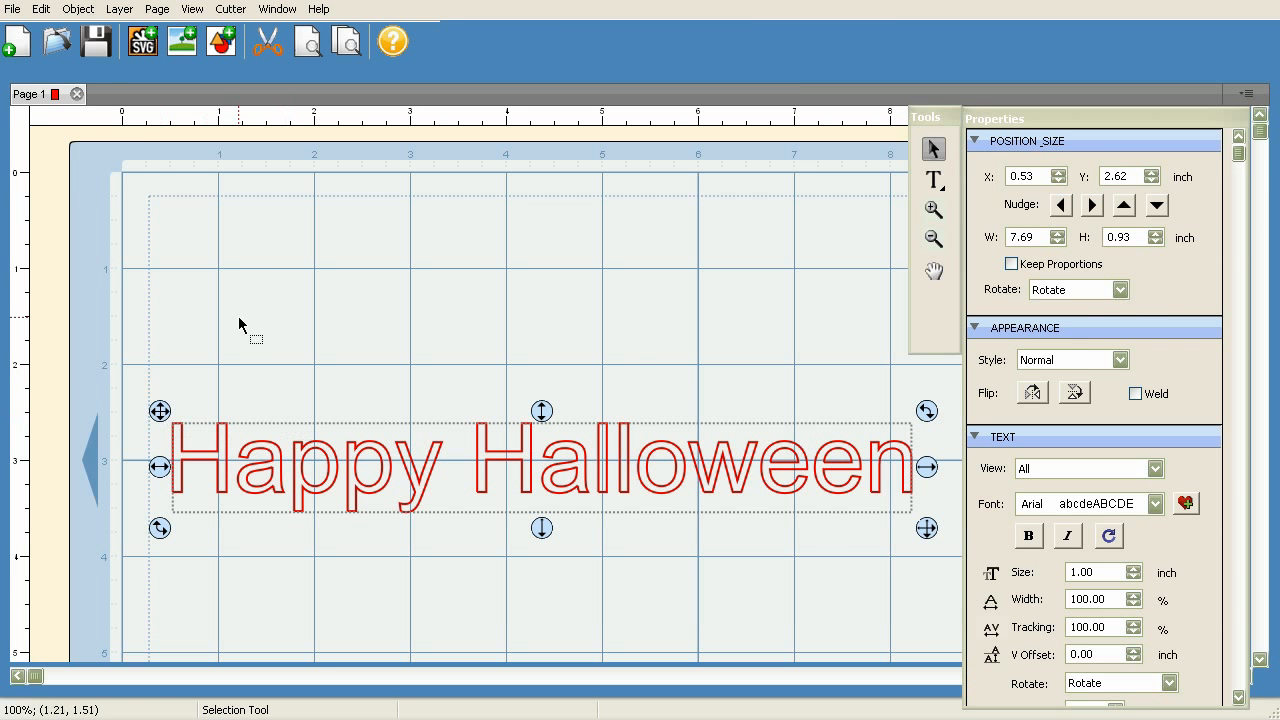
{"action": "left_click", "coordinate": [80, 10]}
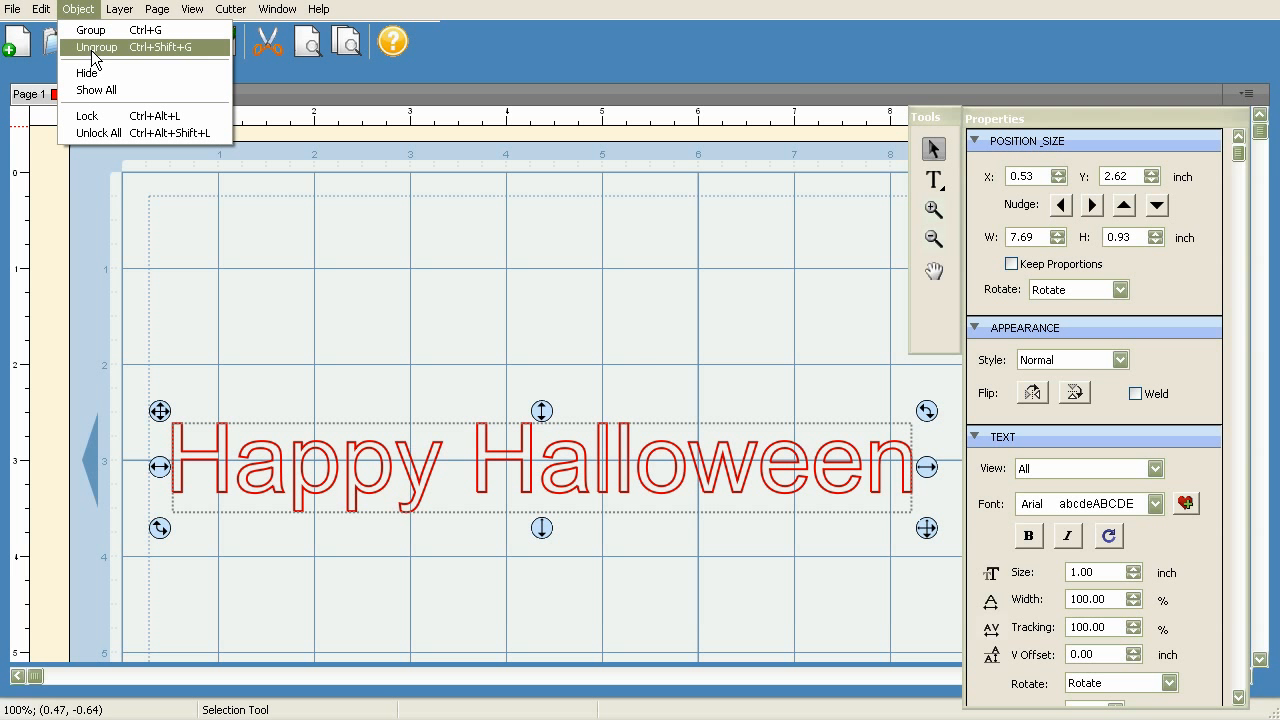
{"action": "left_click", "coordinate": [92, 48]}
Check whether the letters of "Happy Halloween" can be selected individually
{"action": "left_click", "coordinate": [251, 484]}
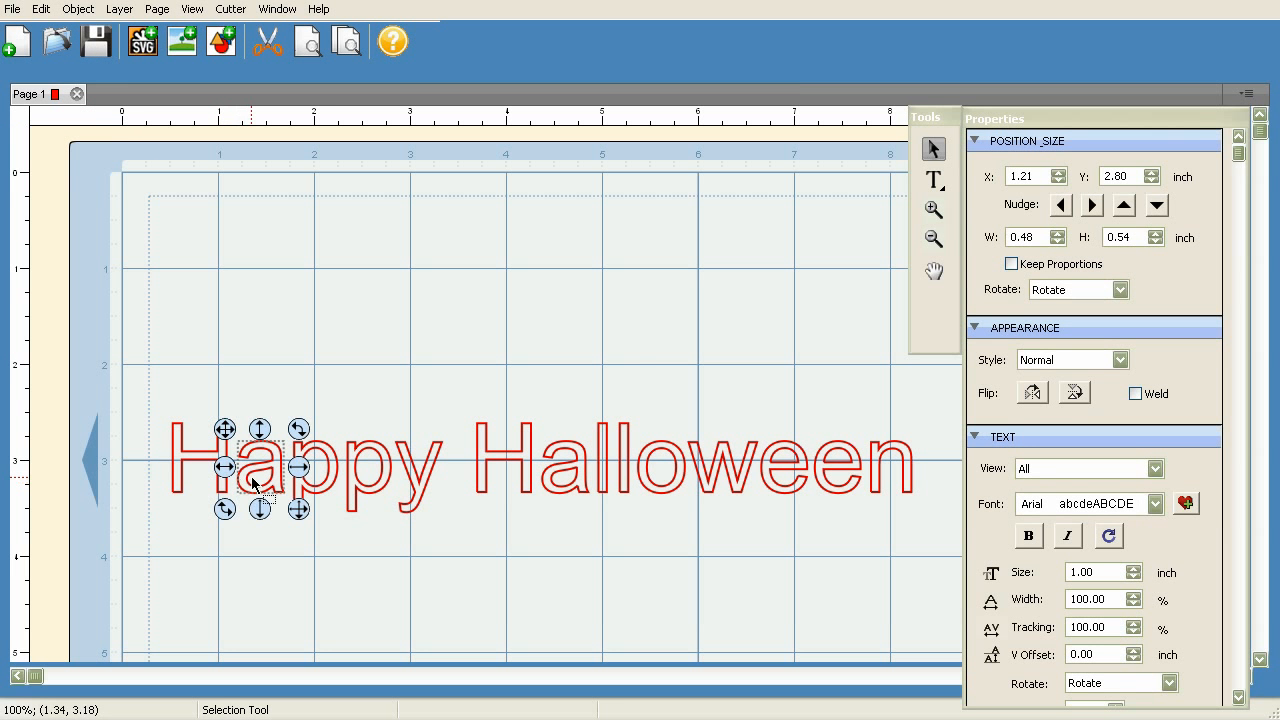
{"action": "left_click", "coordinate": [330, 478]}
{"action": "left_click", "coordinate": [385, 478]}
{"action": "left_click", "coordinate": [437, 478]}
{"action": "left_click", "coordinate": [528, 470]}
{"action": "left_click", "coordinate": [556, 478]}
{"action": "left_click", "coordinate": [612, 486]}
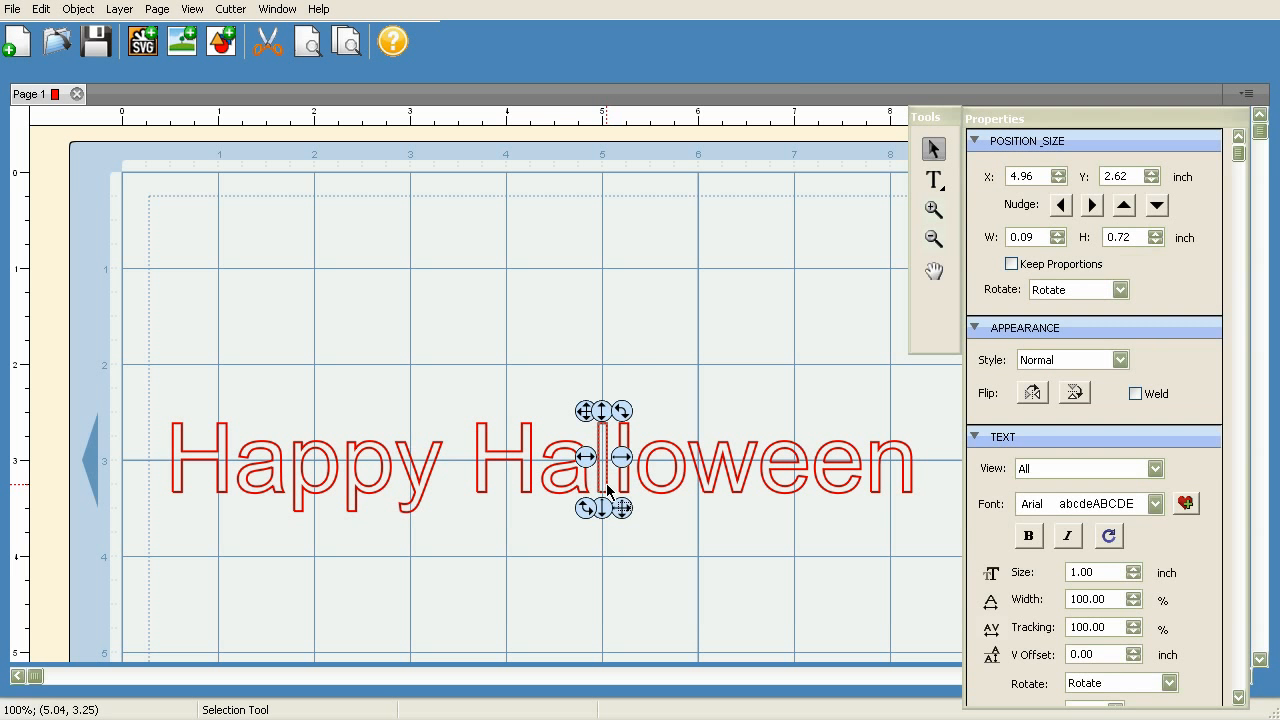
{"action": "left_click", "coordinate": [634, 488]}
{"action": "left_click", "coordinate": [670, 487]}
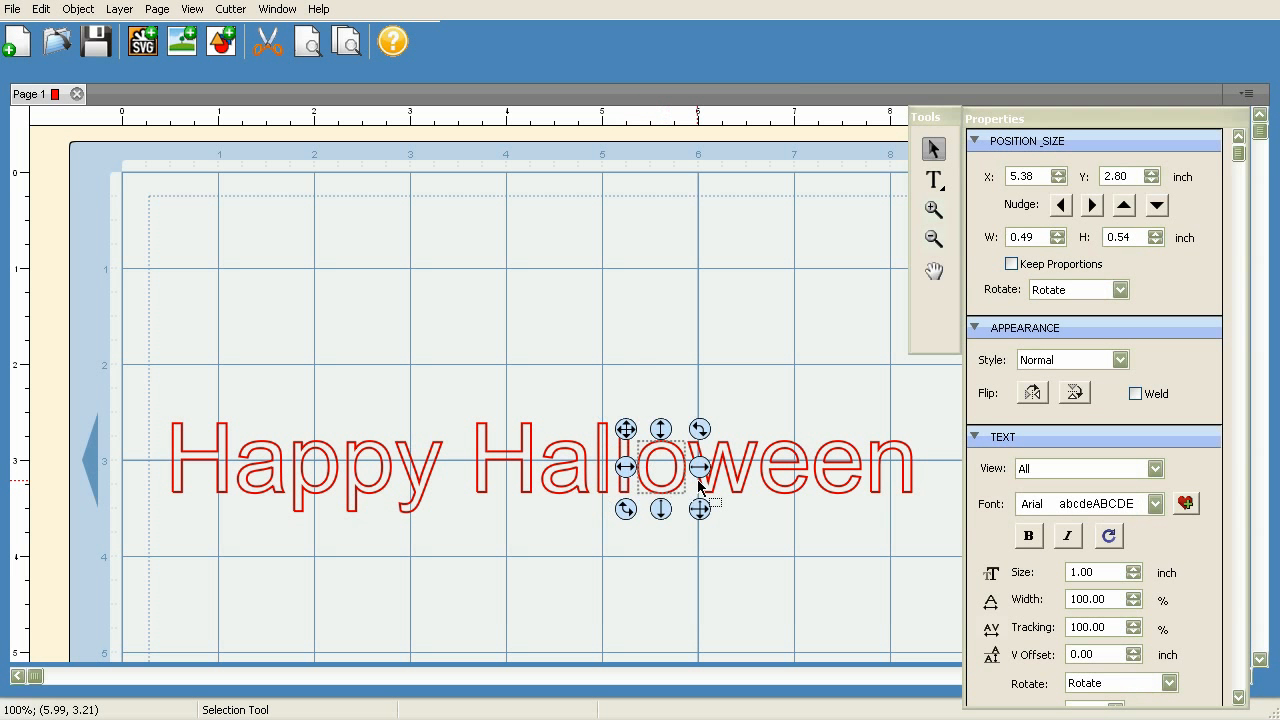
{"action": "left_click", "coordinate": [730, 483]}
Move the "a" of "Happy" over the edge of the H, and overlap the first "p" with the "a", tilted slightly clockwise
{"action": "left_click", "coordinate": [210, 470]}
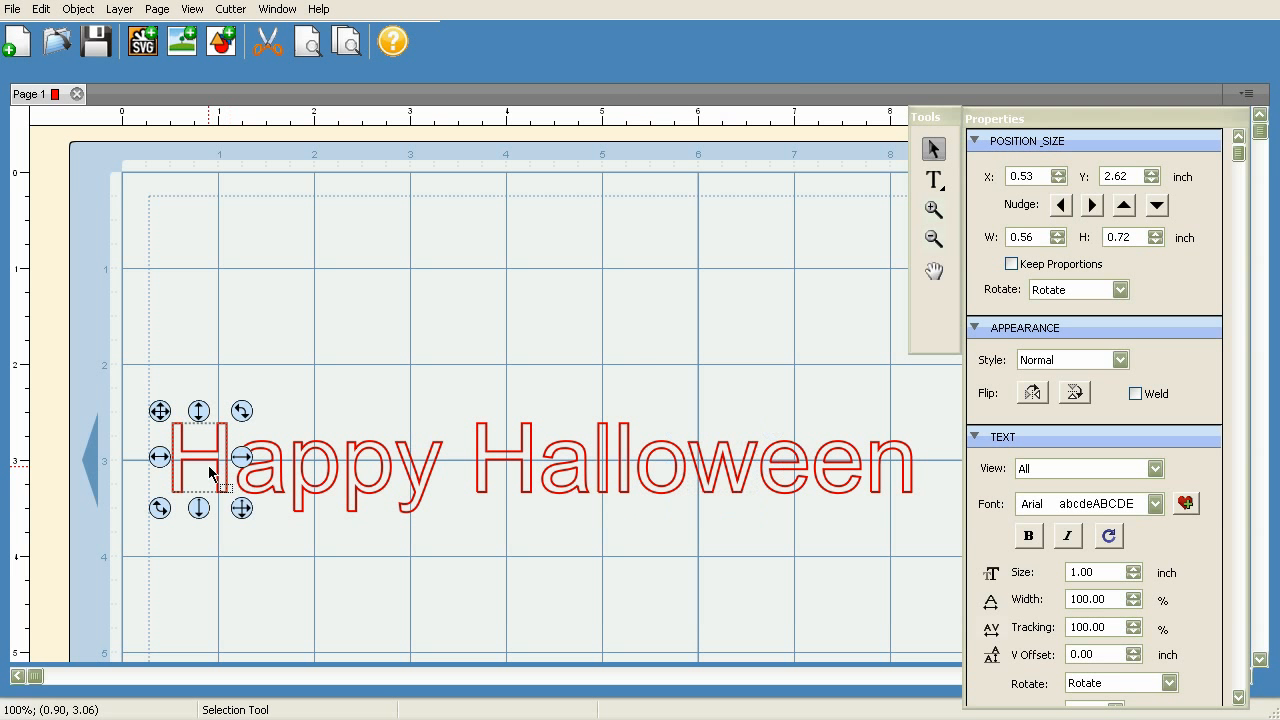
{"action": "left_click", "coordinate": [263, 474]}
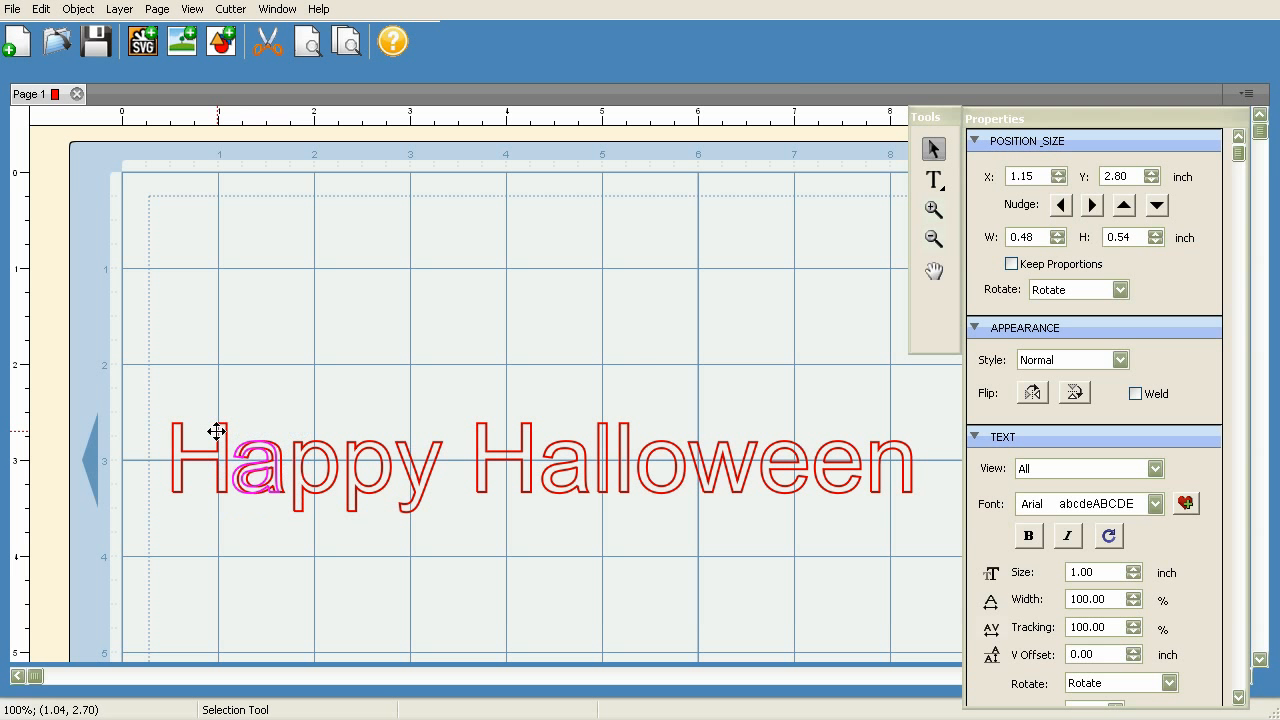
{"action": "left_click", "coordinate": [325, 455]}
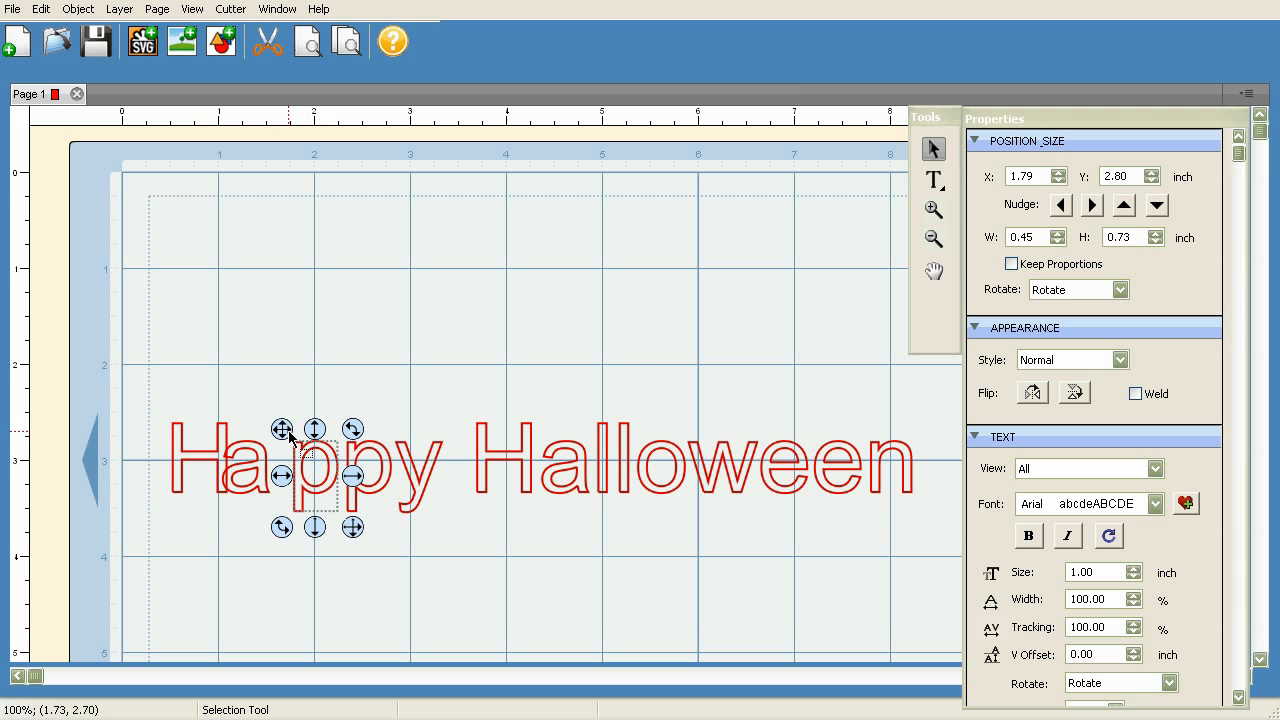
{"action": "left_click_drag", "start_coordinate": [288, 435], "coordinate": [257, 434]}
{"action": "left_click_drag", "start_coordinate": [322, 529], "coordinate": [330, 533]}
{"action": "left_click_drag", "start_coordinate": [331, 429], "coordinate": [332, 436]}
Move the second "p" of "Happy" so it overlaps the first "p" and tilt it slightly clockwise
{"action": "left_click", "coordinate": [385, 452]}
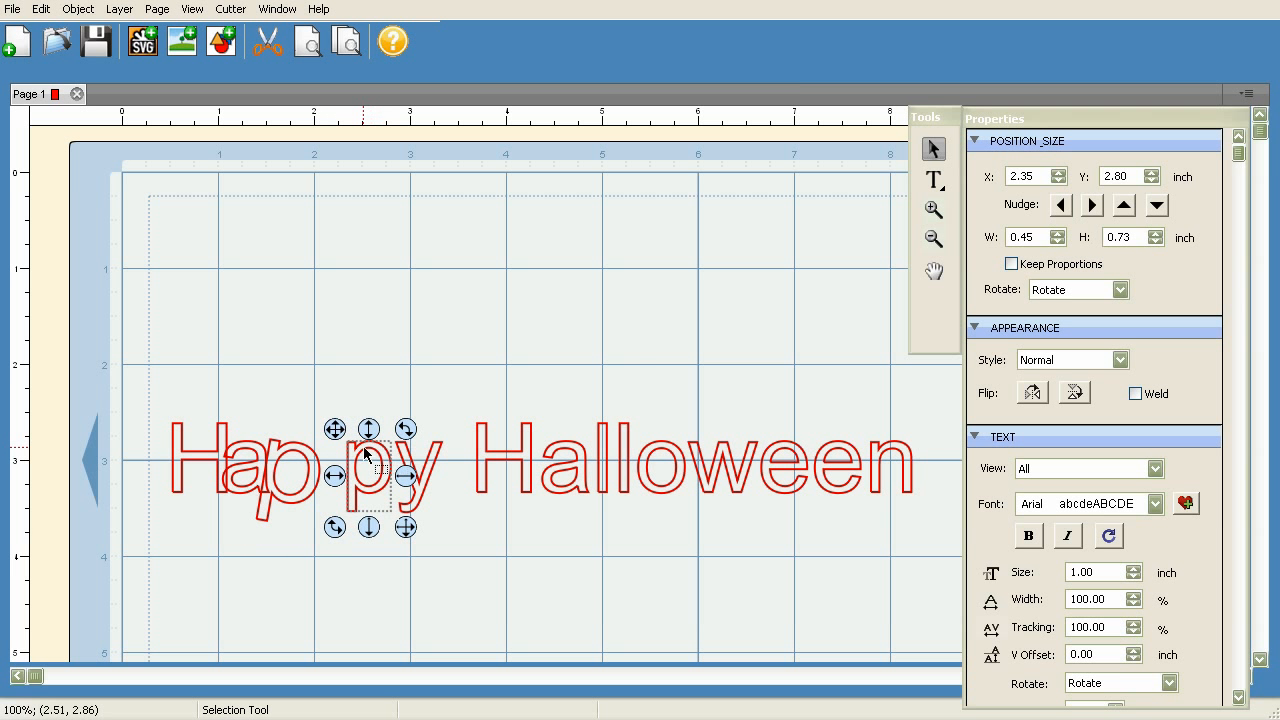
{"action": "left_click_drag", "start_coordinate": [337, 421], "coordinate": [371, 443]}
{"action": "left_click_drag", "start_coordinate": [374, 517], "coordinate": [380, 540]}
Move the "y" of "Happy" so it overlaps the second "p" and enlarge it slightly
{"action": "left_click", "coordinate": [415, 484]}
{"action": "left_click_drag", "start_coordinate": [386, 431], "coordinate": [337, 429]}
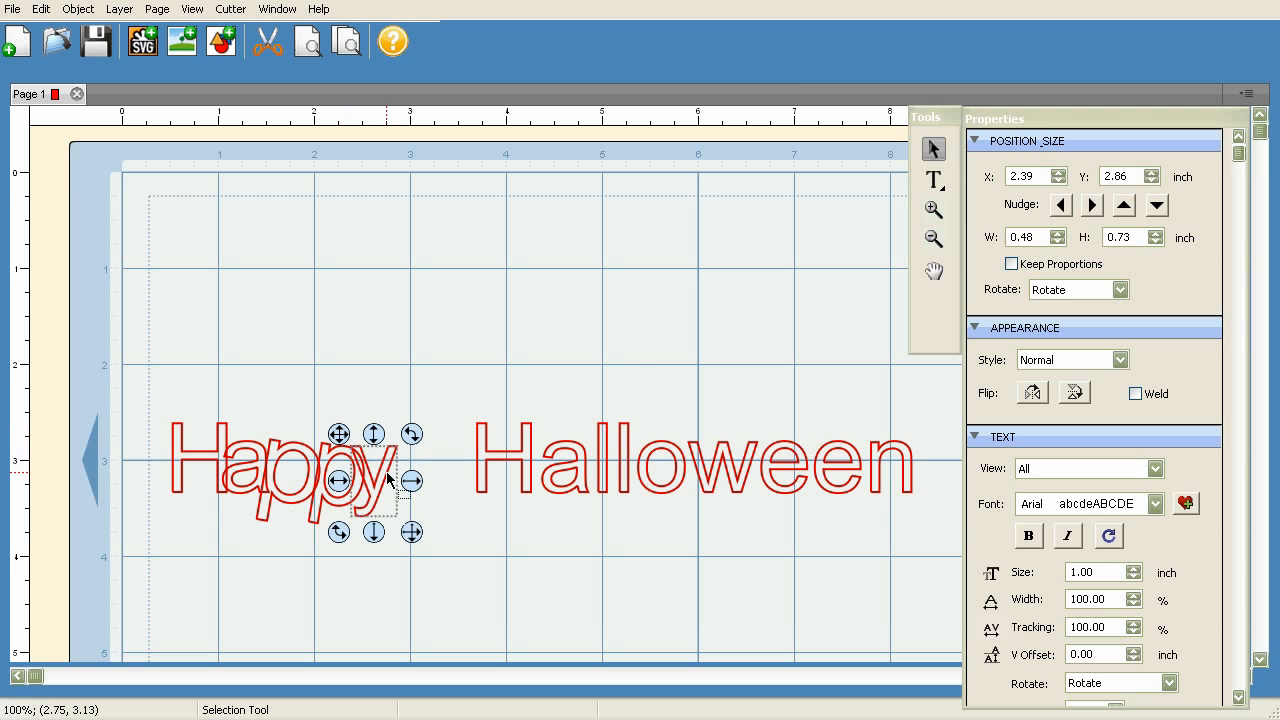
{"action": "left_click_drag", "start_coordinate": [412, 533], "coordinate": [427, 549]}
{"action": "left_click_drag", "start_coordinate": [337, 433], "coordinate": [331, 418]}
{"action": "left_click", "coordinate": [431, 372]}
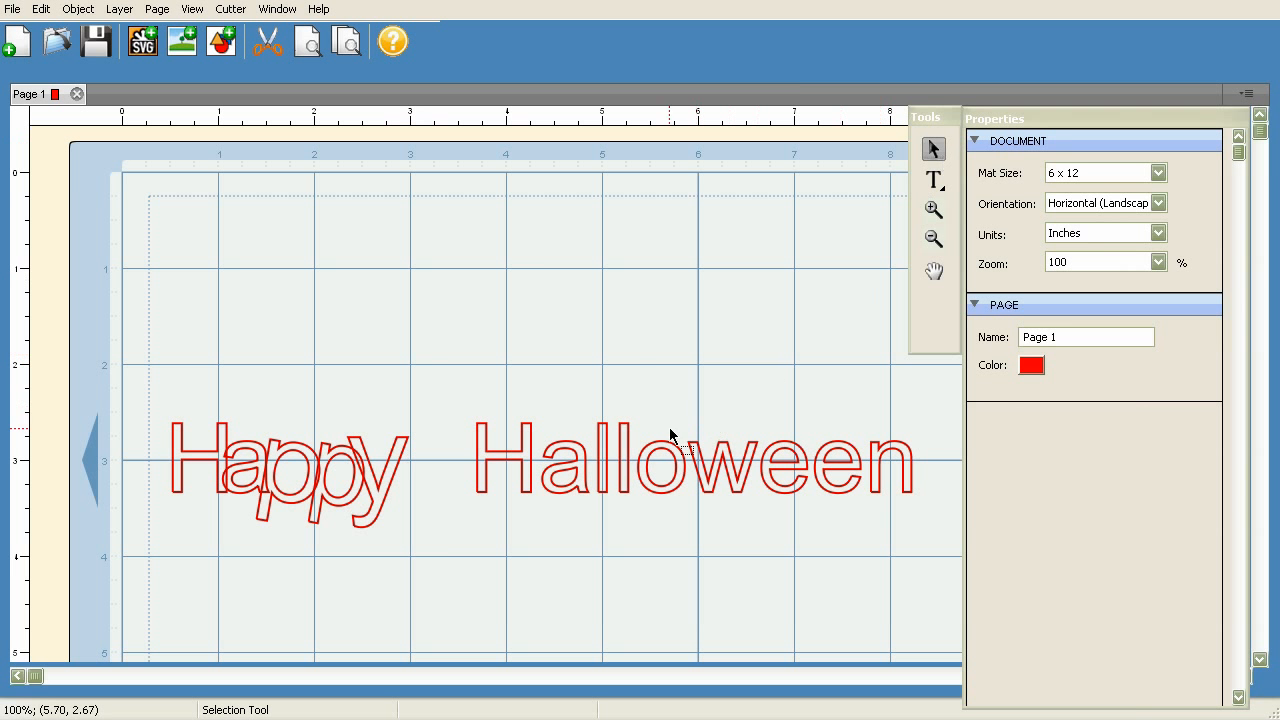
Group the overlapping letters of "Happy" into one object
{"action": "left_click_drag", "start_coordinate": [461, 381], "coordinate": [937, 545]}
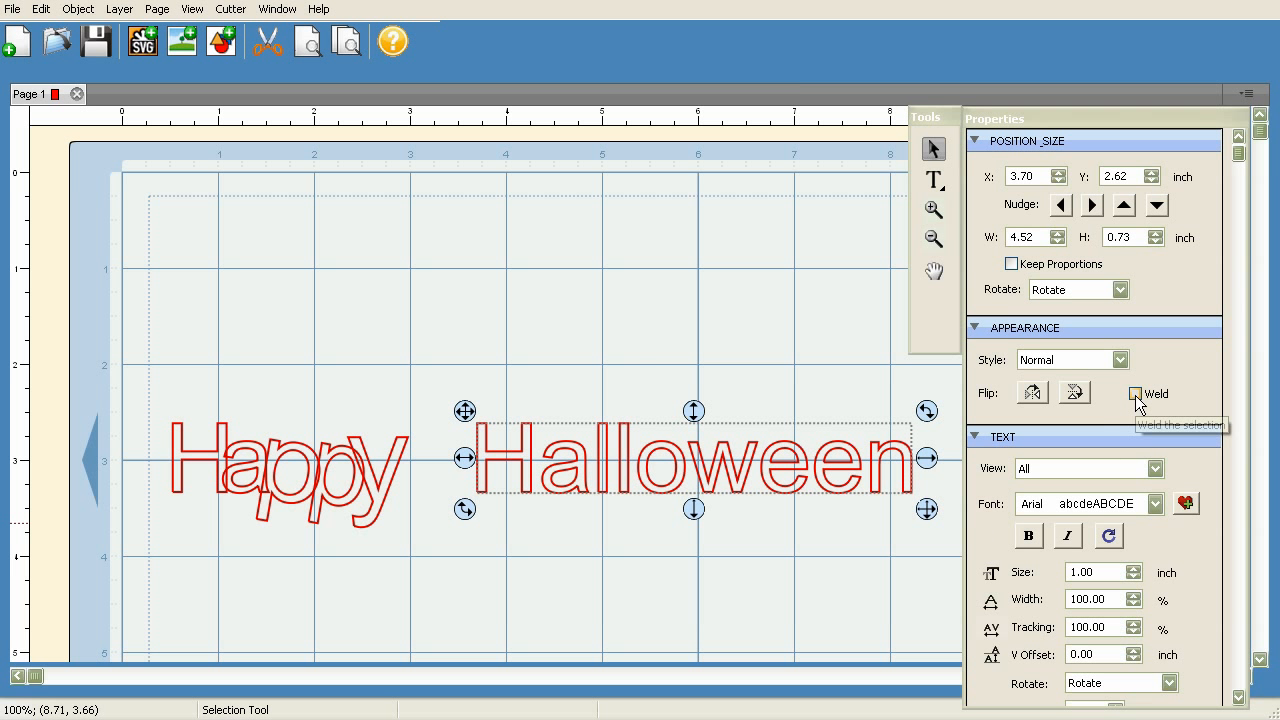
{"action": "left_click", "coordinate": [619, 345]}
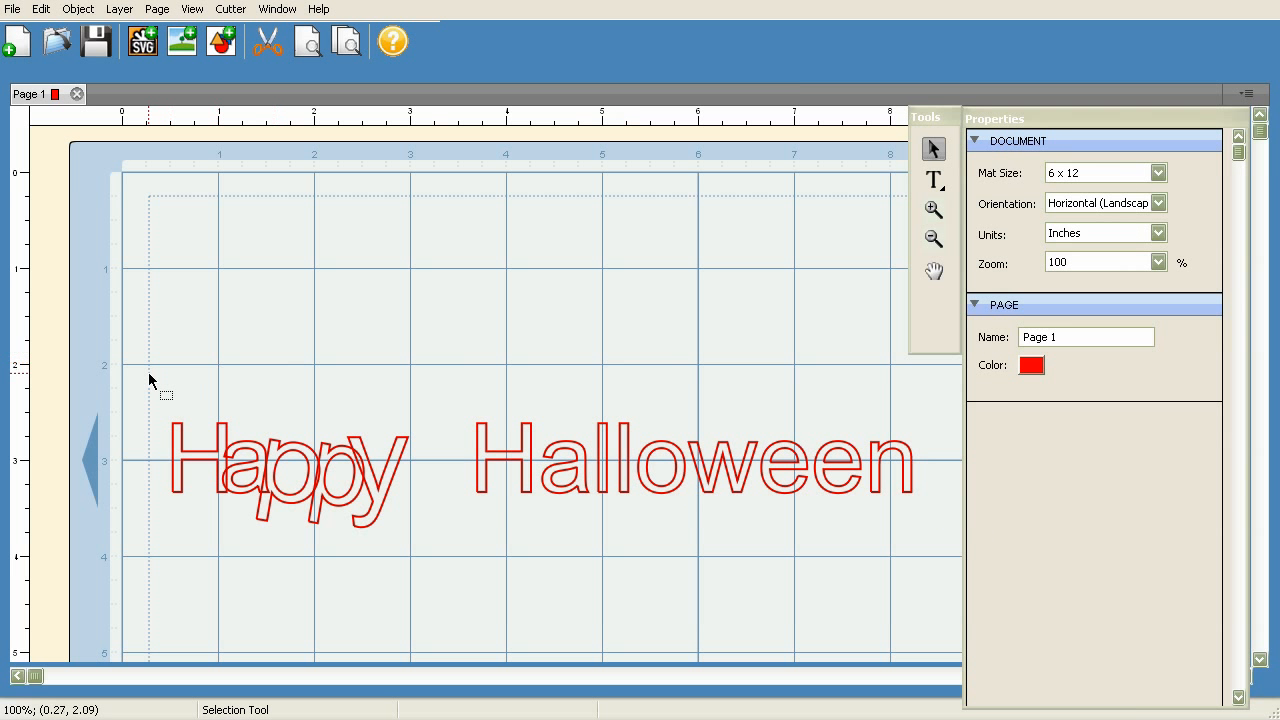
{"action": "left_click_drag", "start_coordinate": [155, 372], "coordinate": [434, 555]}
{"action": "left_click", "coordinate": [77, 10]}
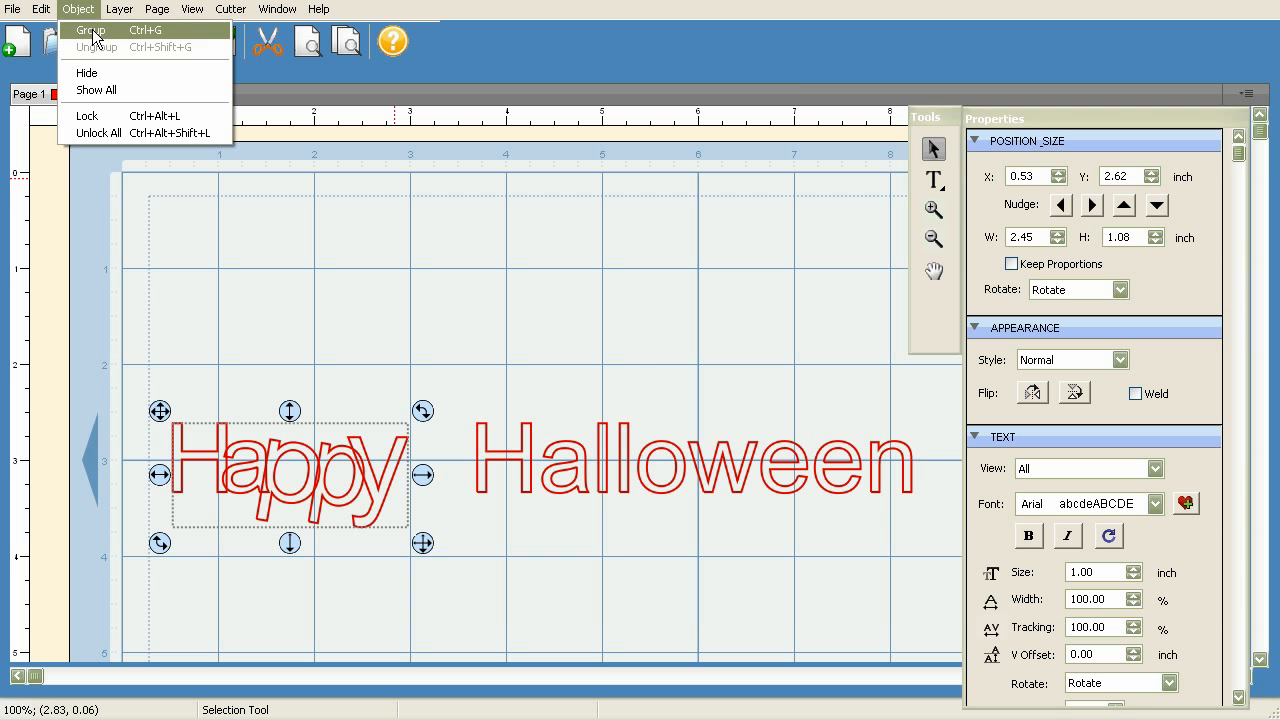
{"action": "left_click", "coordinate": [91, 31]}
{"action": "left_click", "coordinate": [457, 331]}
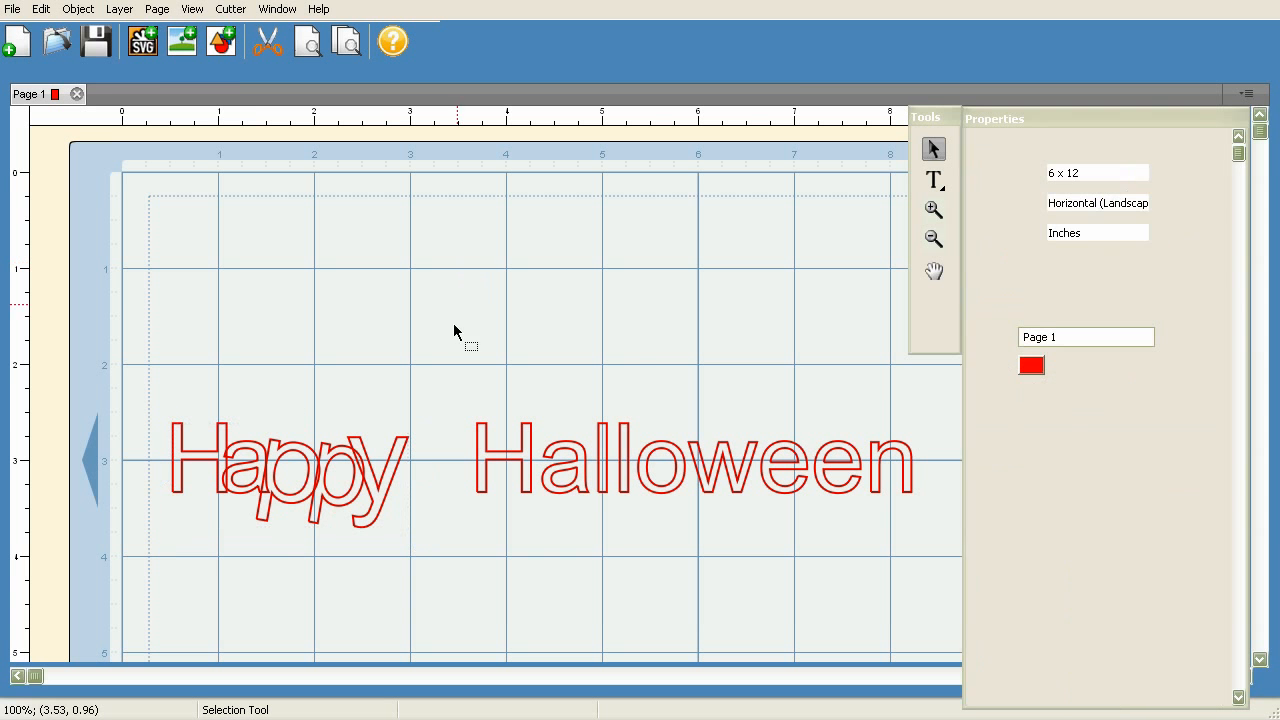
Move the "Happy" group to about X 0.96, Y 0.73 inches and enlarge it to about 2.83 by 1.30 inches
{"action": "left_click", "coordinate": [270, 468]}
{"action": "left_click_drag", "start_coordinate": [162, 412], "coordinate": [202, 230]}
{"action": "left_click_drag", "start_coordinate": [463, 363], "coordinate": [491, 383]}
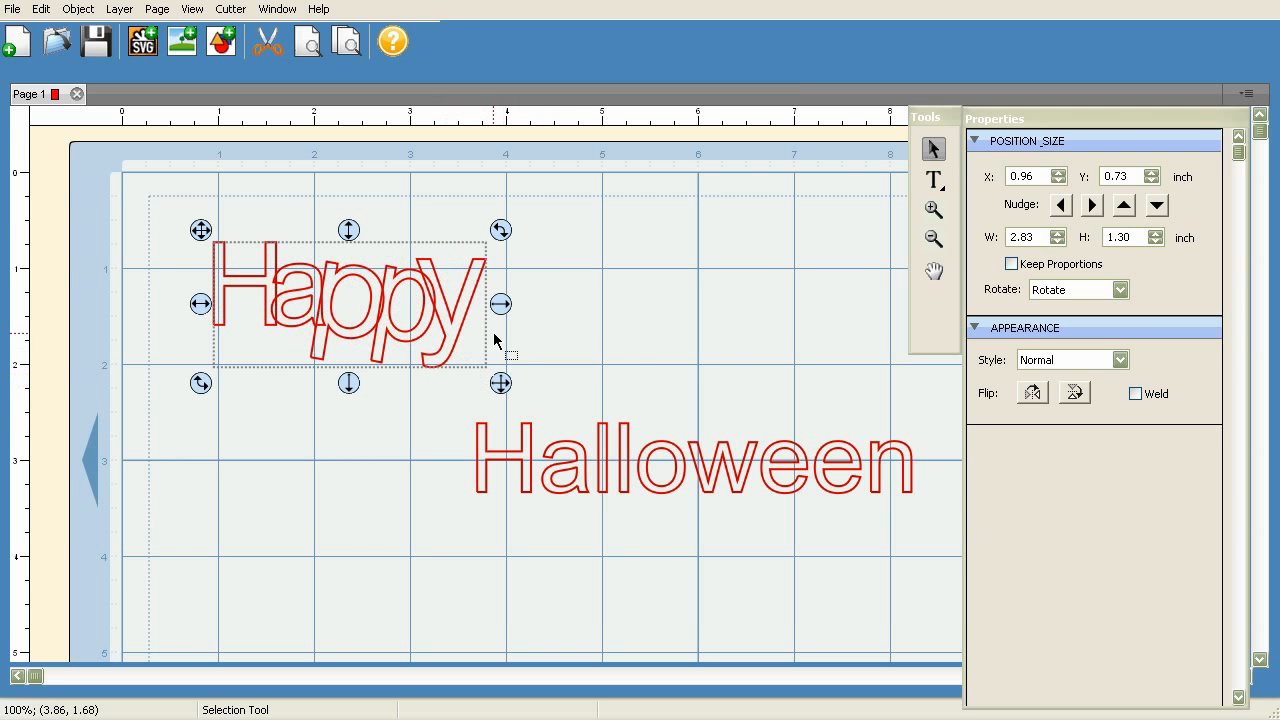
Weld the "Happy" group and preview the result
{"action": "left_click", "coordinate": [1135, 393]}
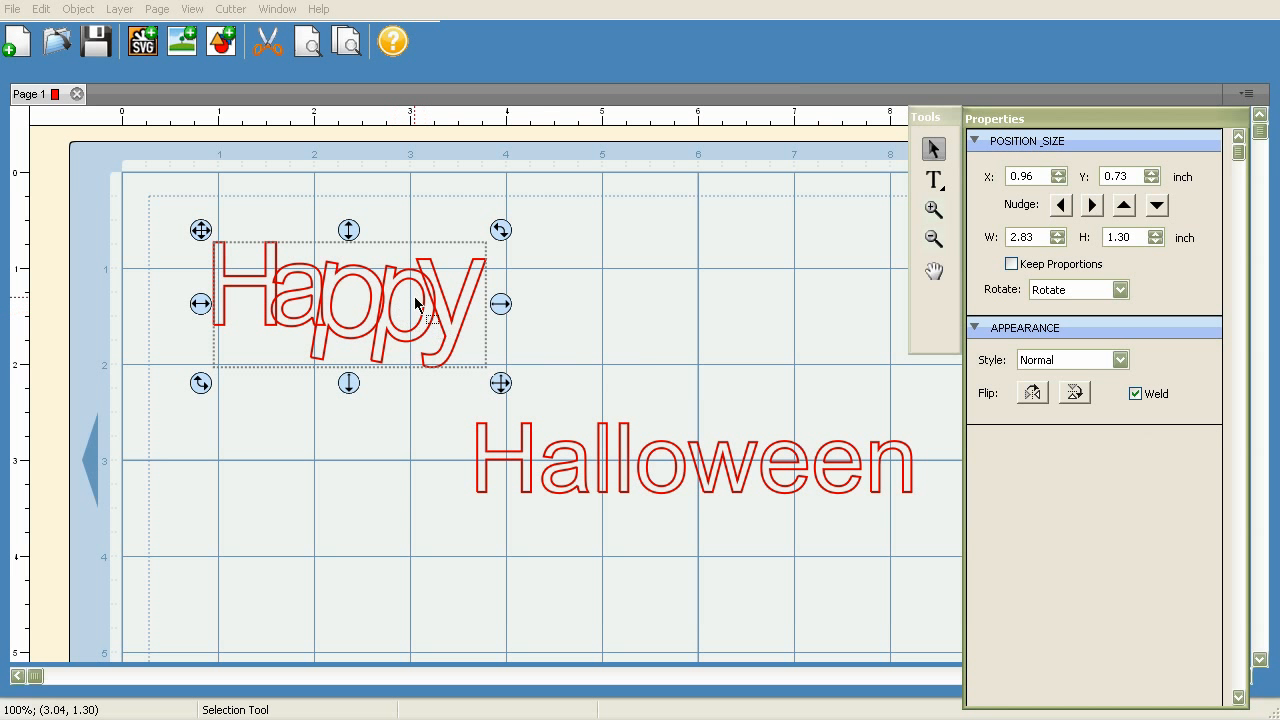
{"action": "left_click", "coordinate": [312, 46]}
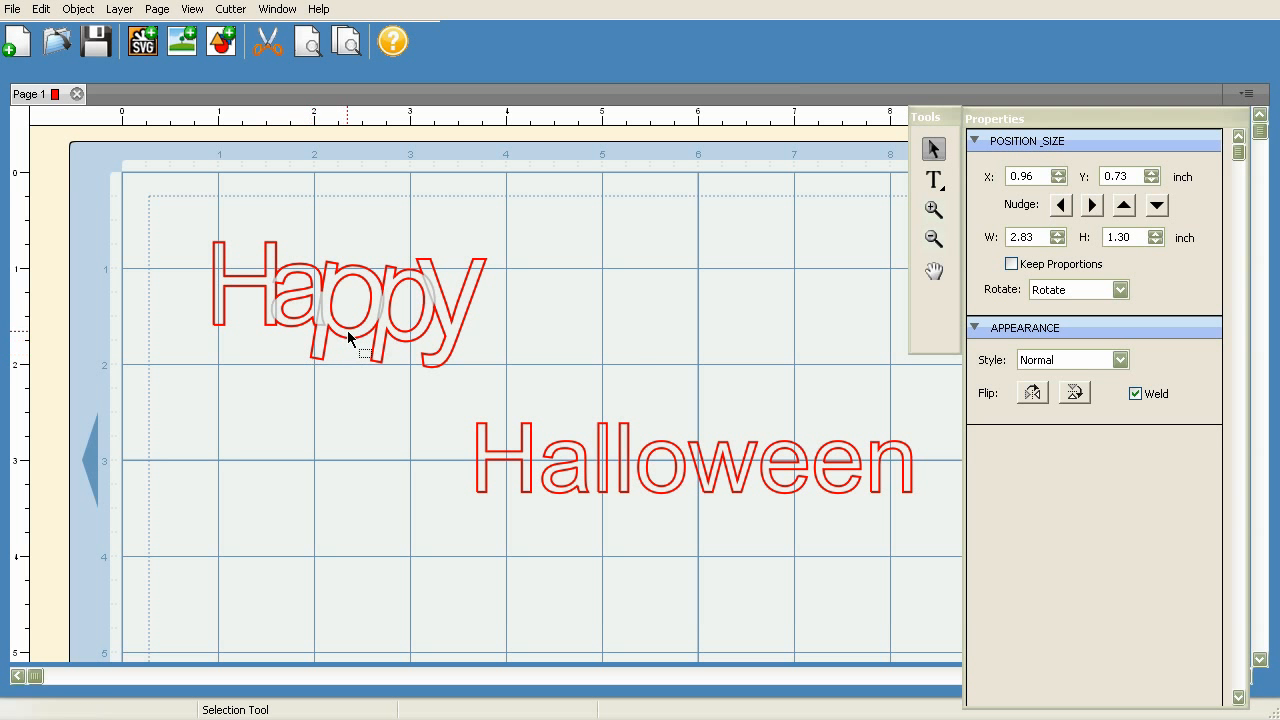
Move the welded "Happy" group to about X 0.81, Y 1.78 inches, above and beside "Halloween"
{"action": "left_click", "coordinate": [312, 282]}
{"action": "left_click_drag", "start_coordinate": [201, 230], "coordinate": [186, 330]}
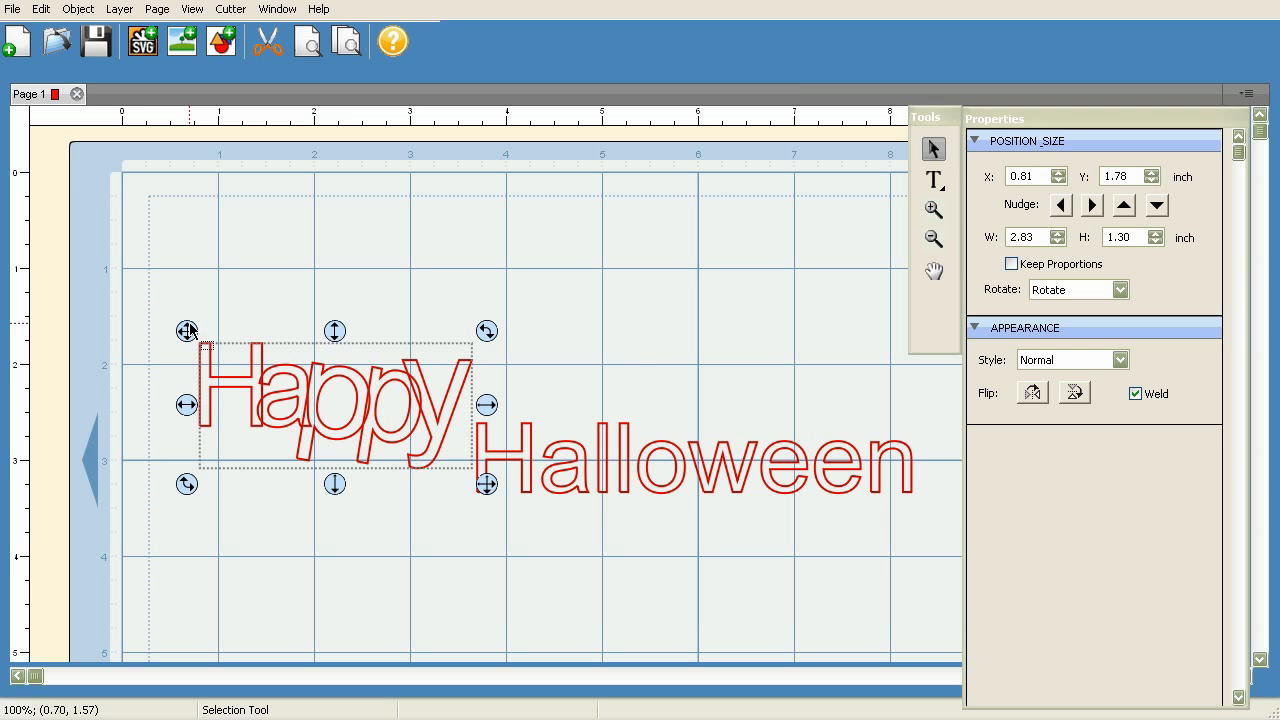
{"action": "left_click", "coordinate": [573, 463]}
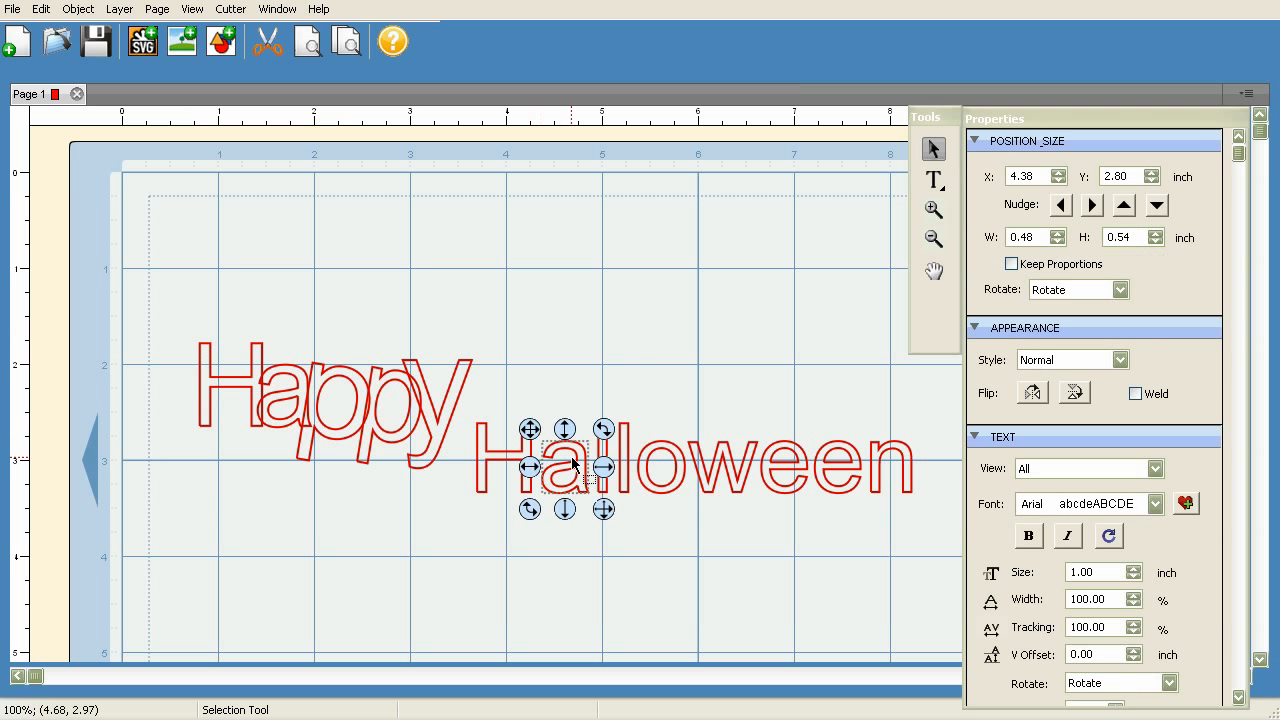
{"action": "left_click", "coordinate": [677, 474]}
{"action": "left_click", "coordinate": [719, 477]}
{"action": "left_click", "coordinate": [785, 472]}
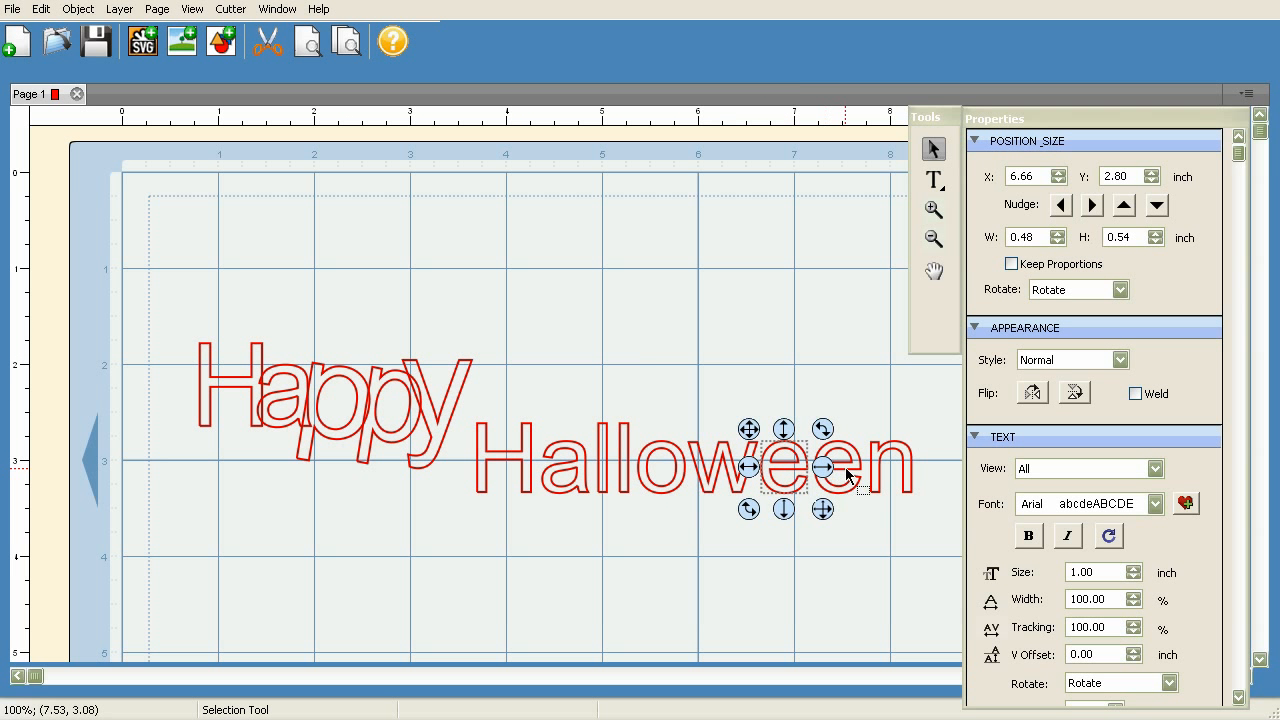
{"action": "left_click", "coordinate": [848, 476]}
Move the "a" of "Halloween" to overlap the H at about X 4.21 inches, and the first "l" to overlap the "a"
{"action": "left_click", "coordinate": [574, 477]}
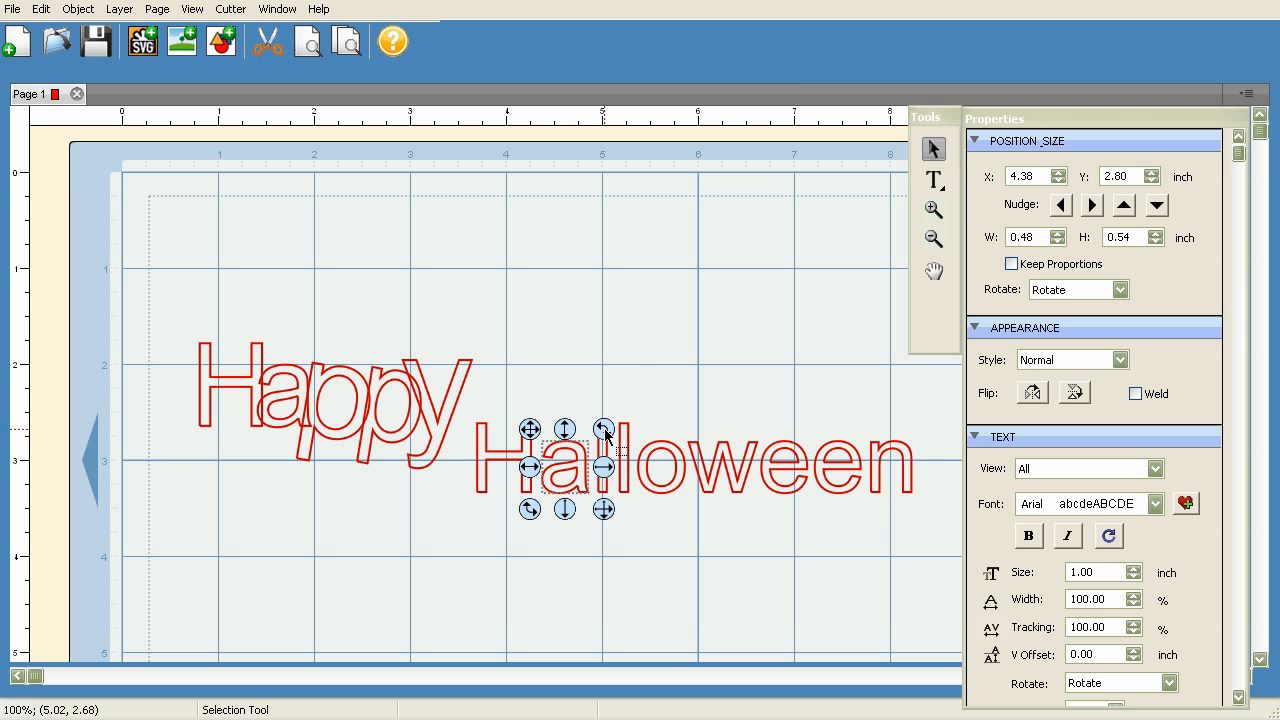
{"action": "mouse_move", "coordinate": [605, 430]}
{"action": "left_mouse_down"}
{"action": "mouse_move", "coordinate": [618, 498]}
{"action": "mouse_move", "coordinate": [577, 513]}
{"action": "mouse_move", "coordinate": [518, 500]}
{"action": "mouse_move", "coordinate": [498, 455]}
{"action": "mouse_move", "coordinate": [550, 408]}
{"action": "mouse_move", "coordinate": [604, 460]}
{"action": "mouse_move", "coordinate": [543, 462]}
{"action": "mouse_move", "coordinate": [546, 440]}
{"action": "mouse_move", "coordinate": [561, 437]}
{"action": "mouse_move", "coordinate": [560, 455]}
{"action": "mouse_move", "coordinate": [550, 450]}
{"action": "mouse_move", "coordinate": [571, 416]}
{"action": "mouse_move", "coordinate": [605, 458]}
{"action": "mouse_move", "coordinate": [552, 488]}
{"action": "mouse_move", "coordinate": [531, 420]}
{"action": "mouse_move", "coordinate": [589, 397]}
{"action": "mouse_move", "coordinate": [612, 432]}
{"action": "mouse_move", "coordinate": [598, 466]}
{"action": "mouse_move", "coordinate": [540, 462]}
{"action": "mouse_move", "coordinate": [523, 416]}
{"action": "mouse_move", "coordinate": [551, 385]}
{"action": "mouse_move", "coordinate": [614, 409]}
{"action": "mouse_move", "coordinate": [614, 444]}
{"action": "left_mouse_up"}
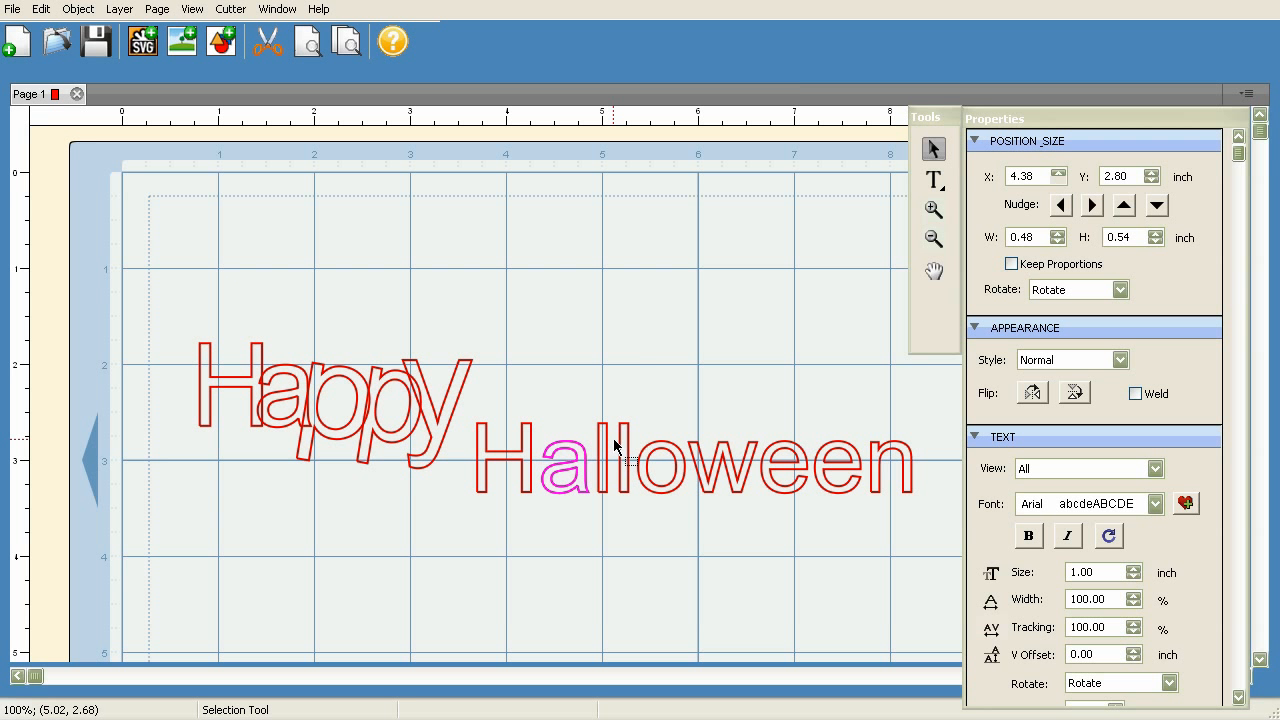
{"action": "left_click", "coordinate": [614, 446]}
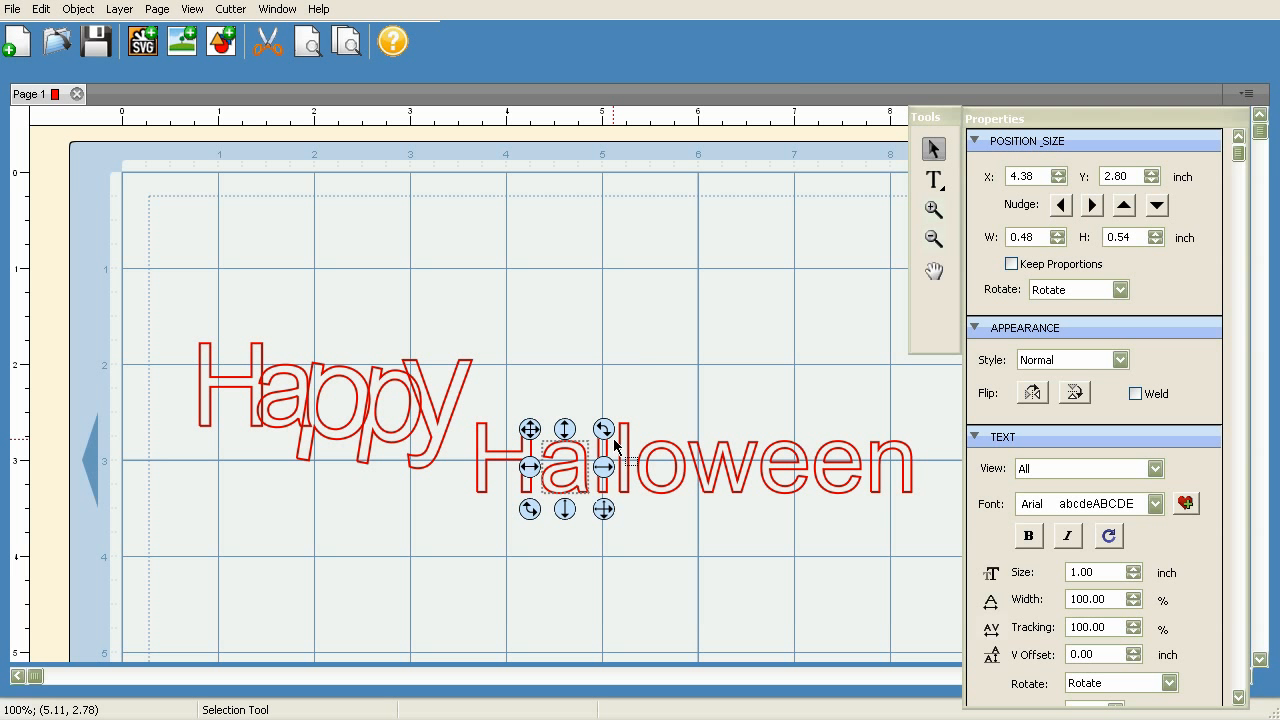
{"action": "left_click_drag", "start_coordinate": [529, 429], "coordinate": [511, 429]}
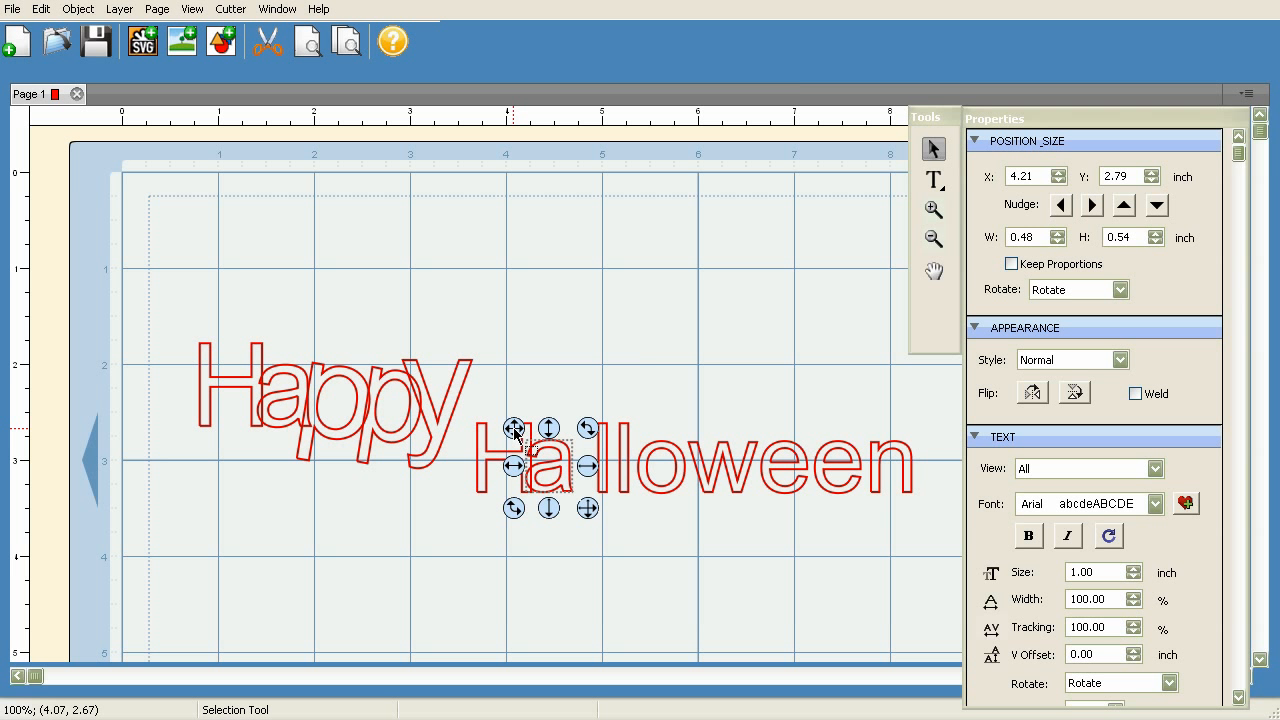
{"action": "left_click", "coordinate": [603, 450]}
{"action": "left_click_drag", "start_coordinate": [582, 418], "coordinate": [549, 417]}
Move the remaining letters "loween" together toward "Hal", to about X 4.76, Y 2.61 inches
{"action": "left_click", "coordinate": [654, 463]}
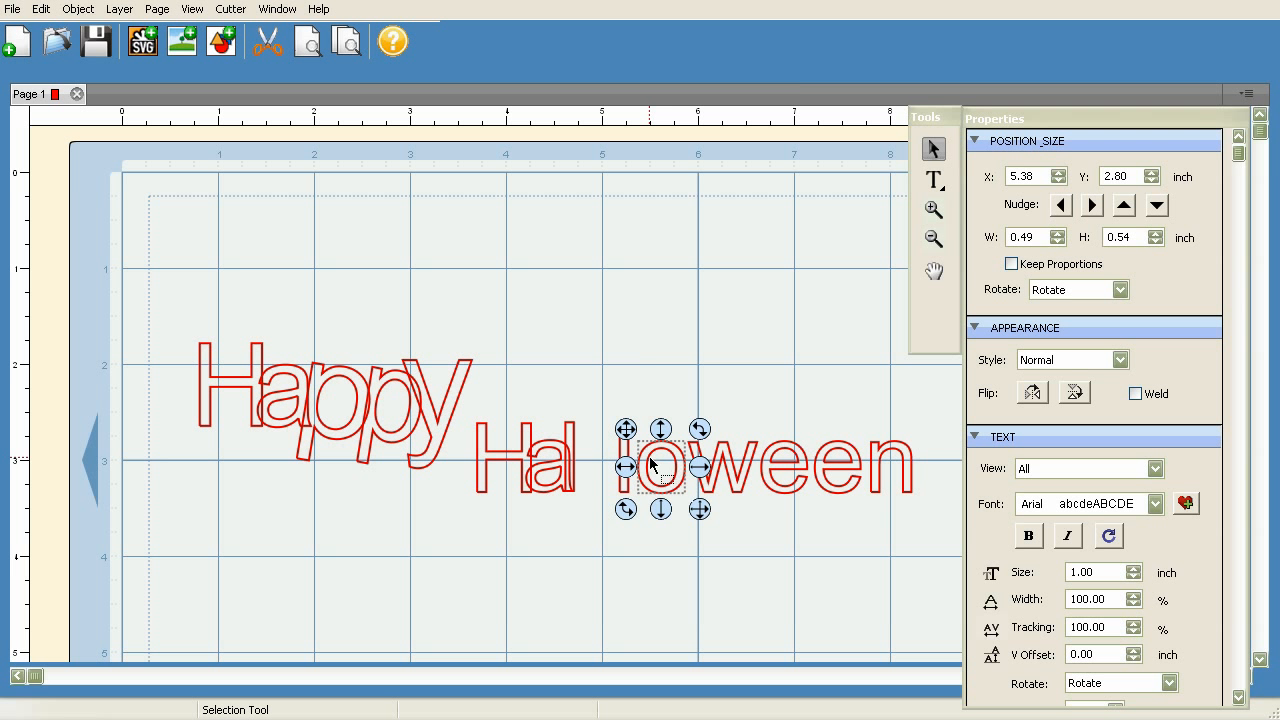
{"action": "left_click", "coordinate": [561, 395]}
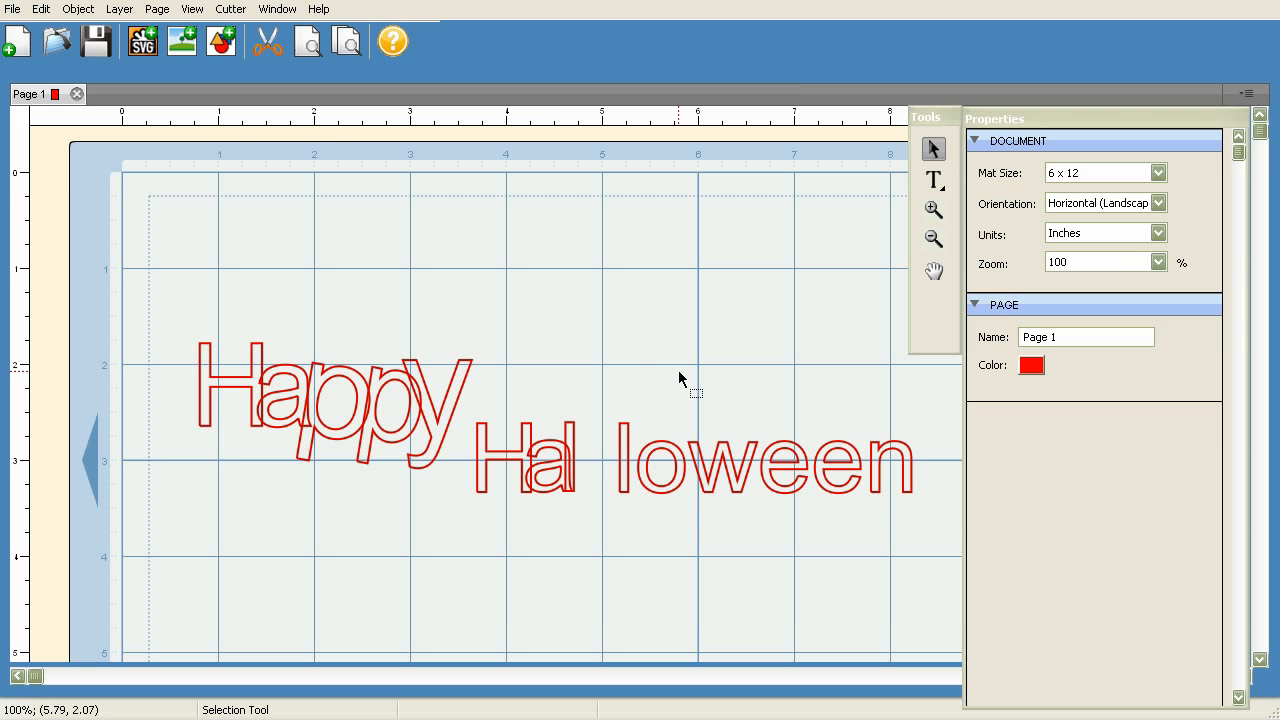
{"action": "left_click_drag", "start_coordinate": [600, 383], "coordinate": [894, 531]}
{"action": "left_click_drag", "start_coordinate": [653, 423], "coordinate": [566, 410]}
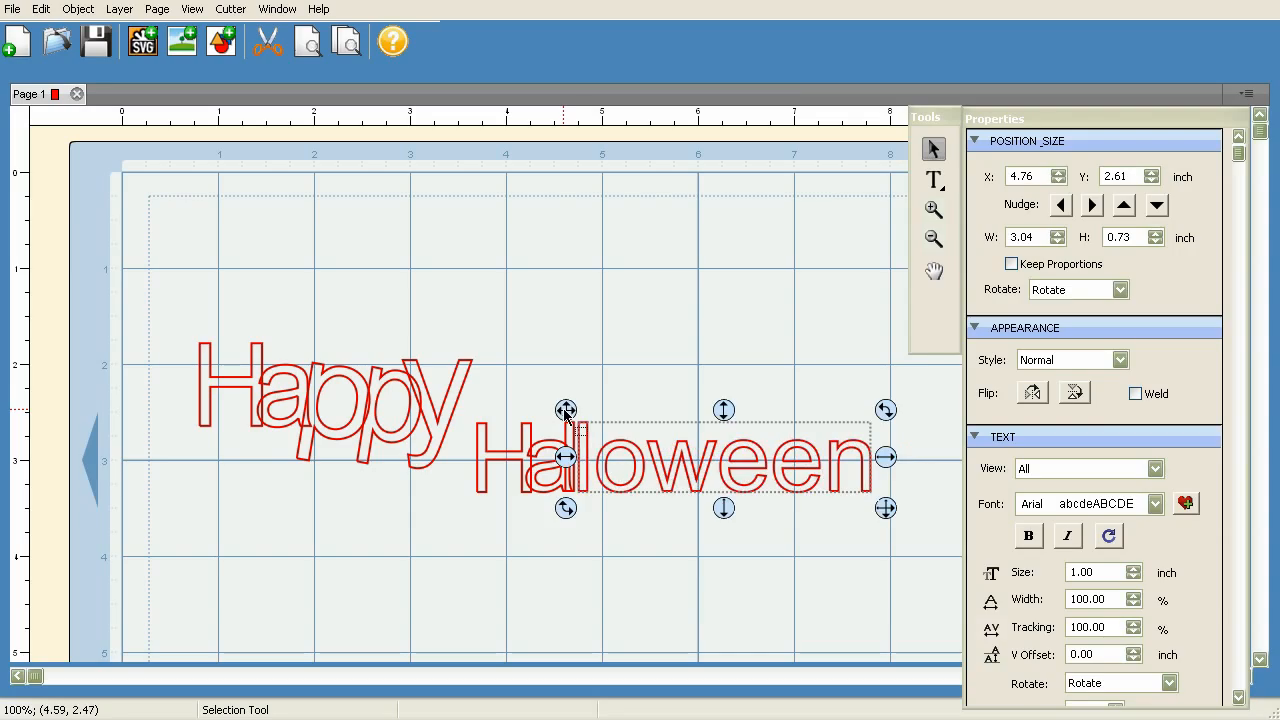